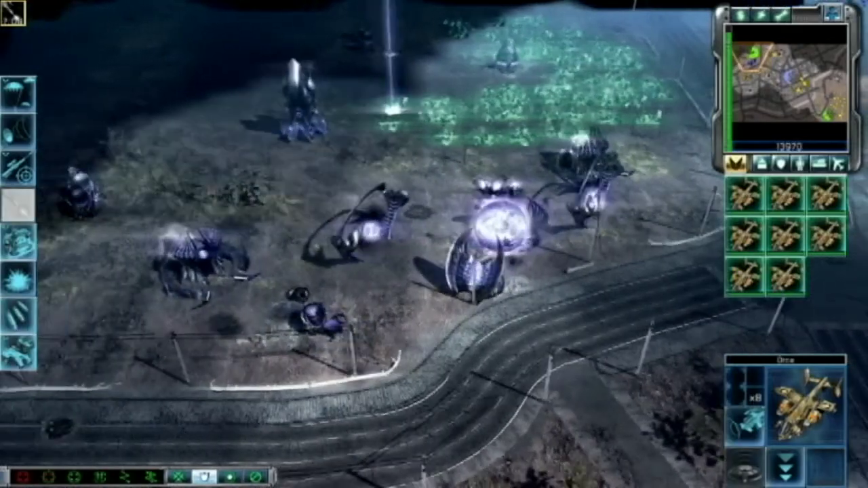
In C&C3, cycle between the Predator Tank, Mammoth Tank and Zone Trooper control groups.
key("2")
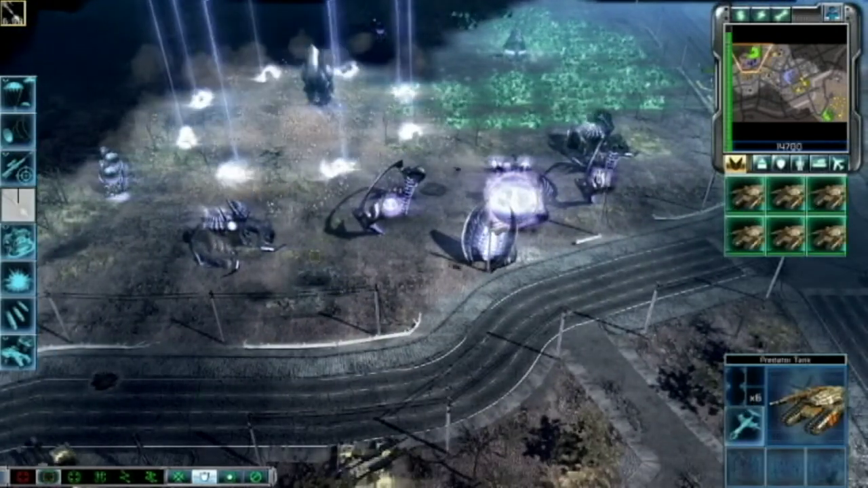
key("3")
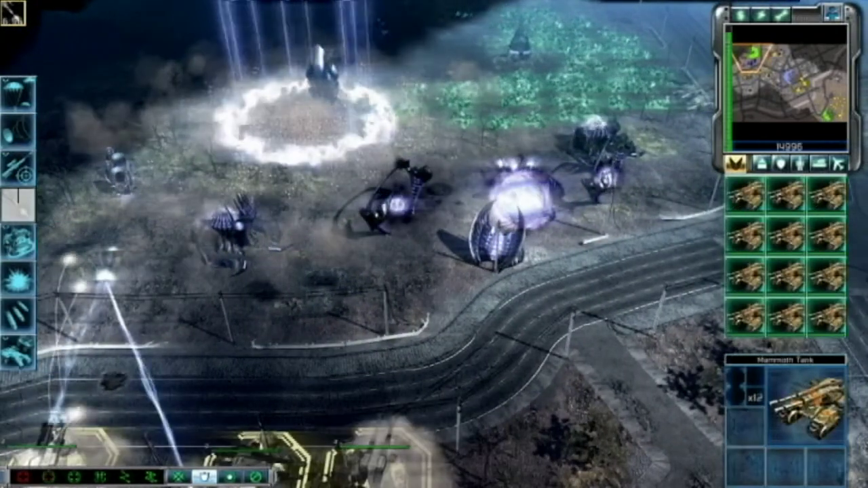
key("2")
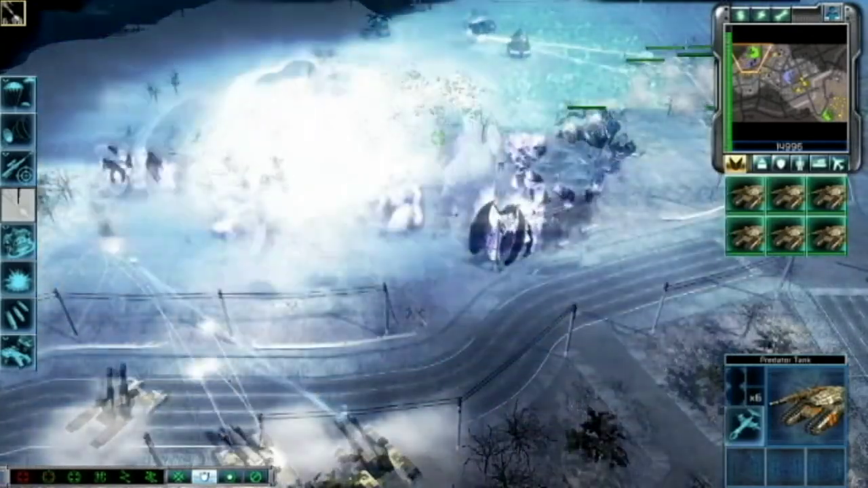
key("3")
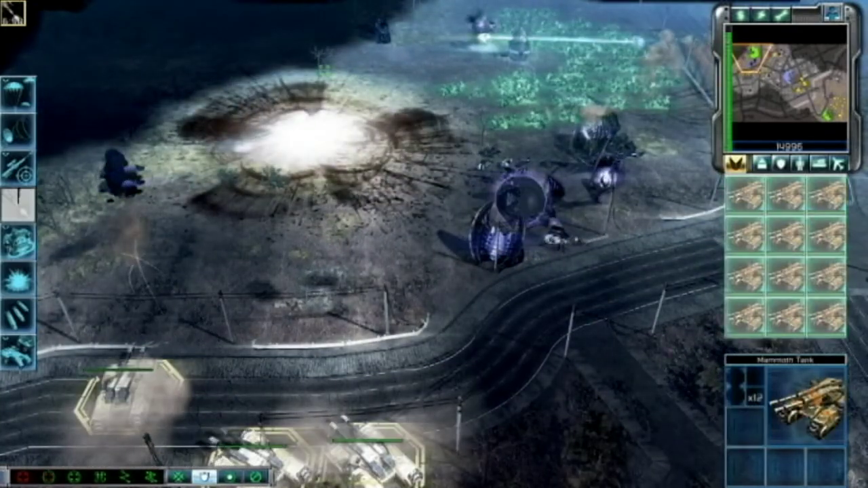
key("1")
key("3")
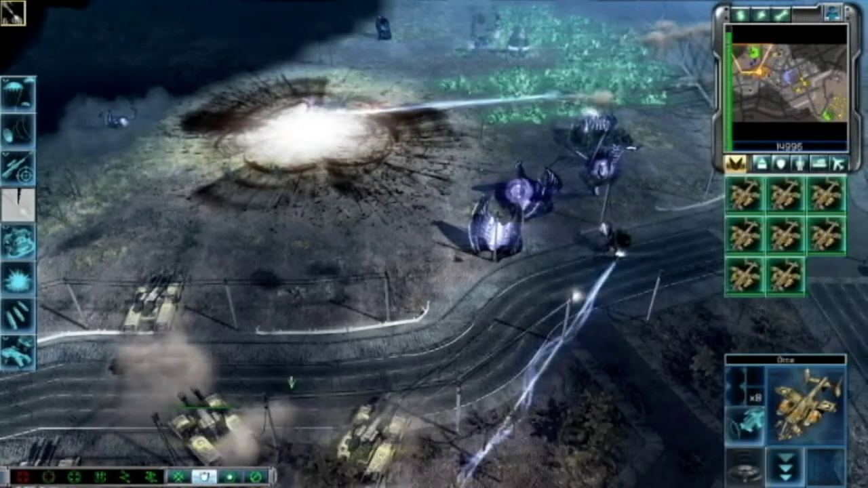
key("1")
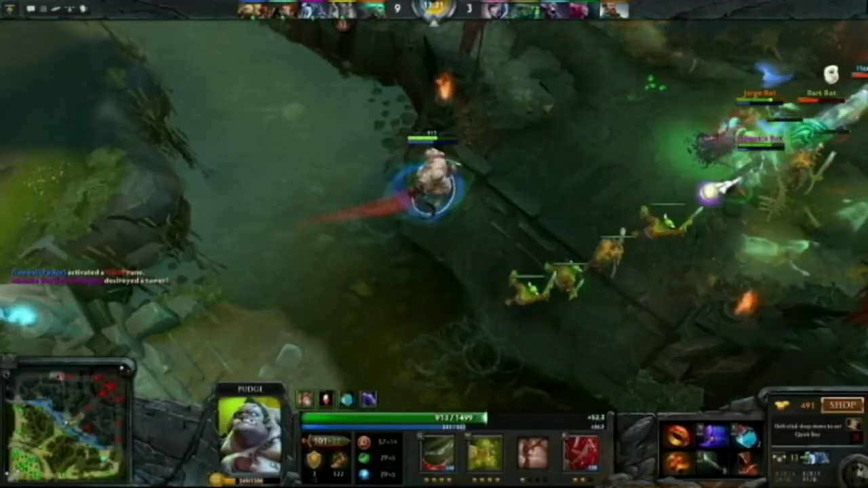
In Dota 2, kill an enemy hero with Pudge's Meat Hook, Rot and Dismember.
key("q")
key("w")
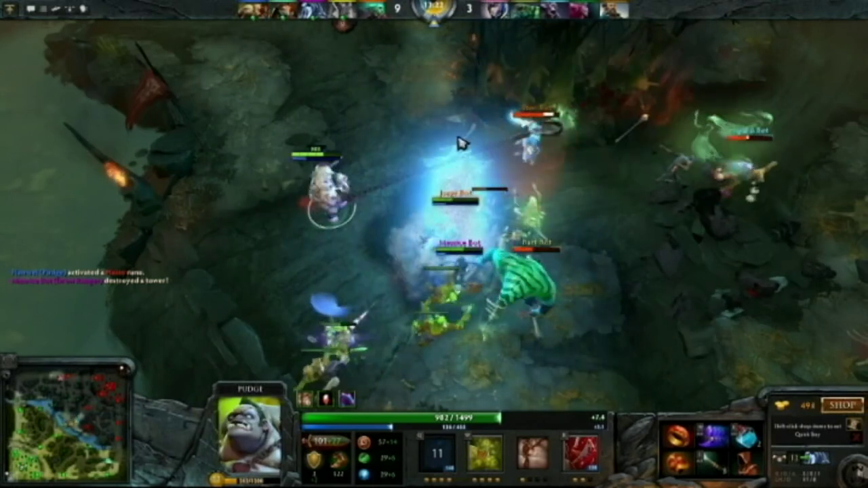
key("r")
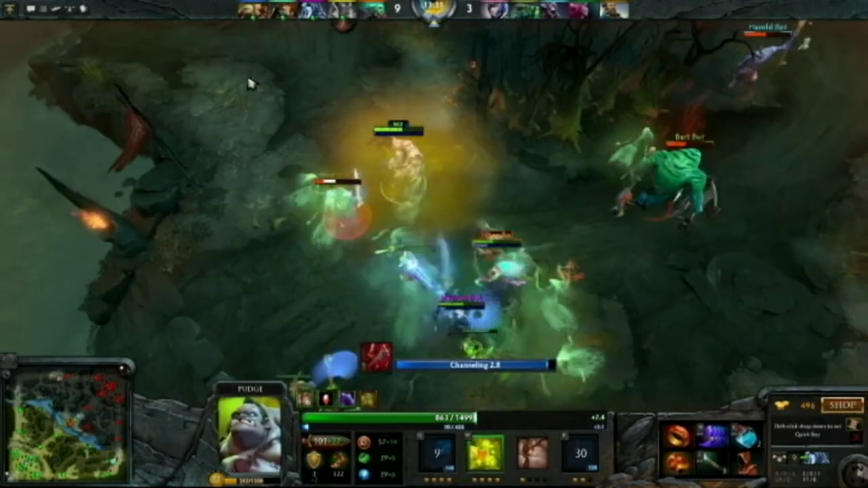
key("w")
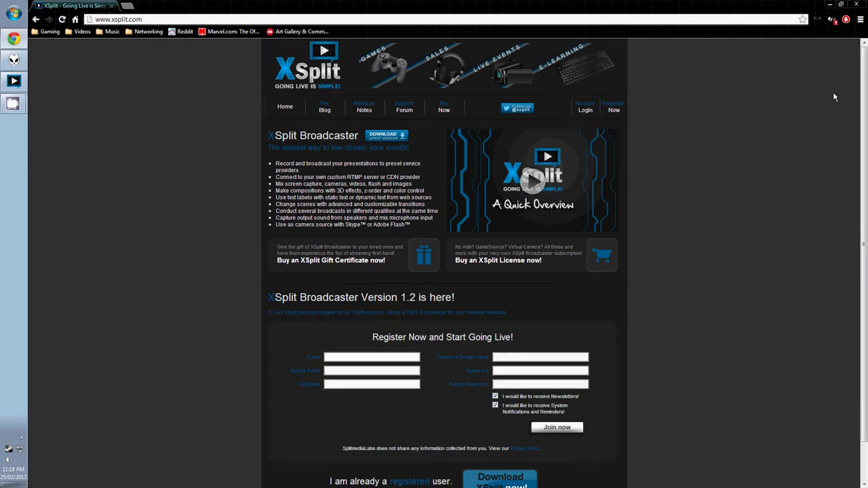
Scroll the xsplit.com home page down and back up, then go to the Buy Now license page.
left_click_drag(863, 99, 863, 183)
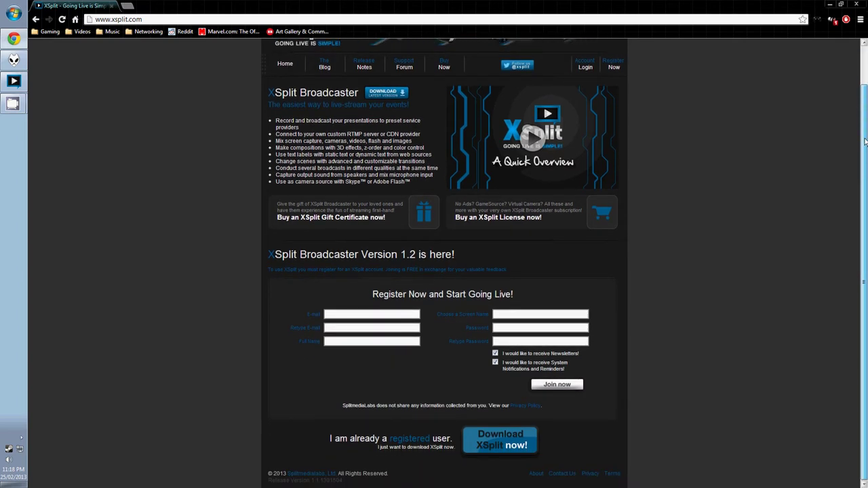
left_click_drag(865, 141, 866, 63)
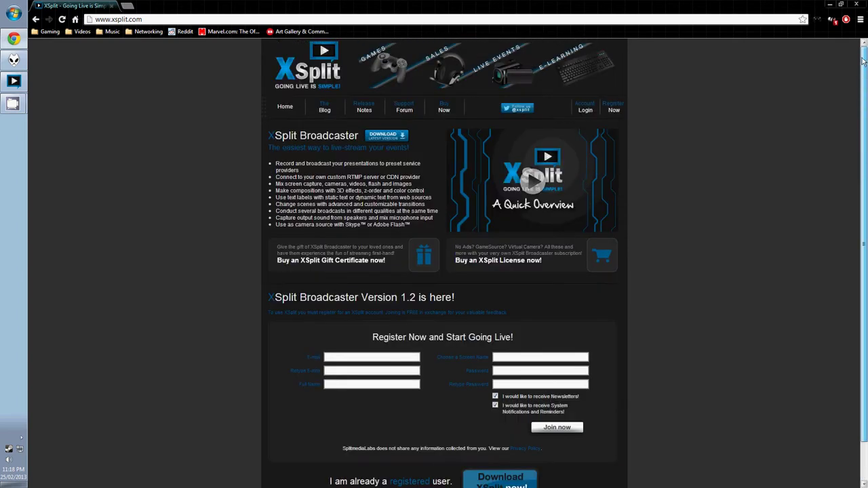
left_click(446, 110)
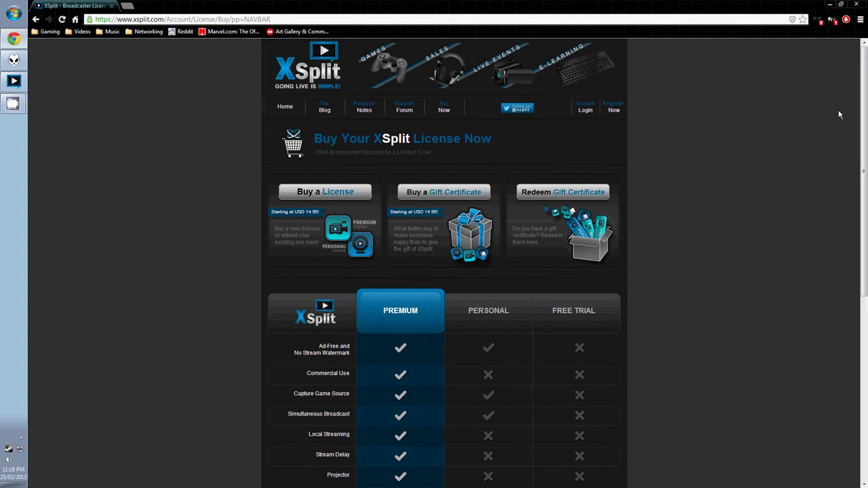
Scroll through the Premium, Personal and Free Trial comparison table, then return via the Home link.
left_click_drag(865, 70, 859, 216)
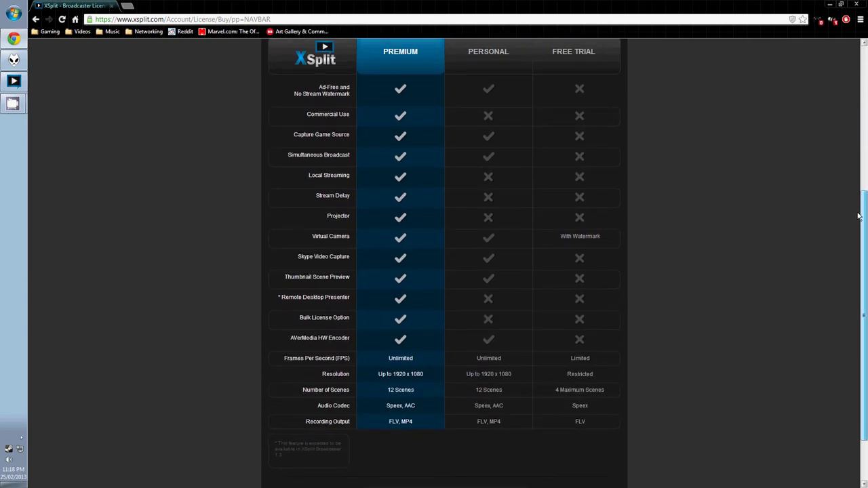
left_click_drag(465, 52, 516, 52)
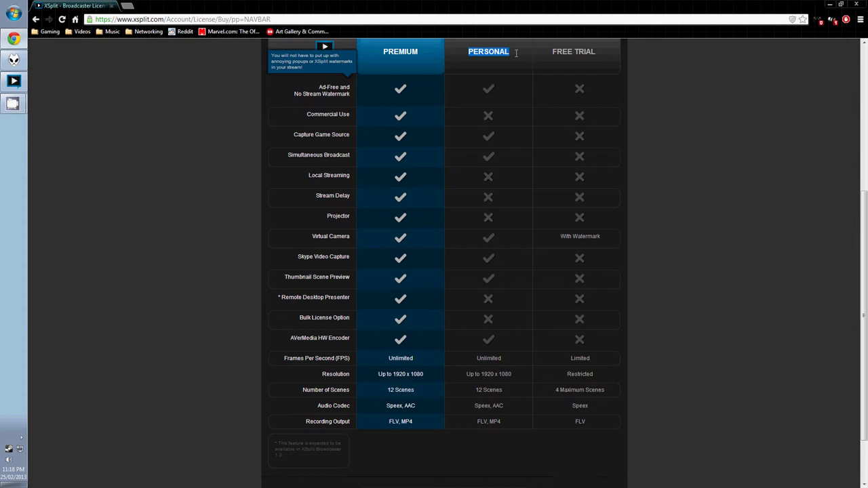
left_click(518, 52)
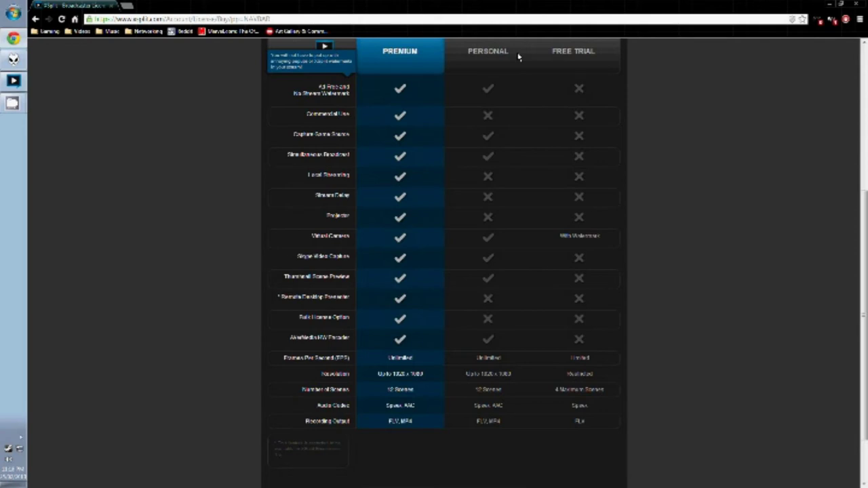
scroll(519, 57, "up", 4)
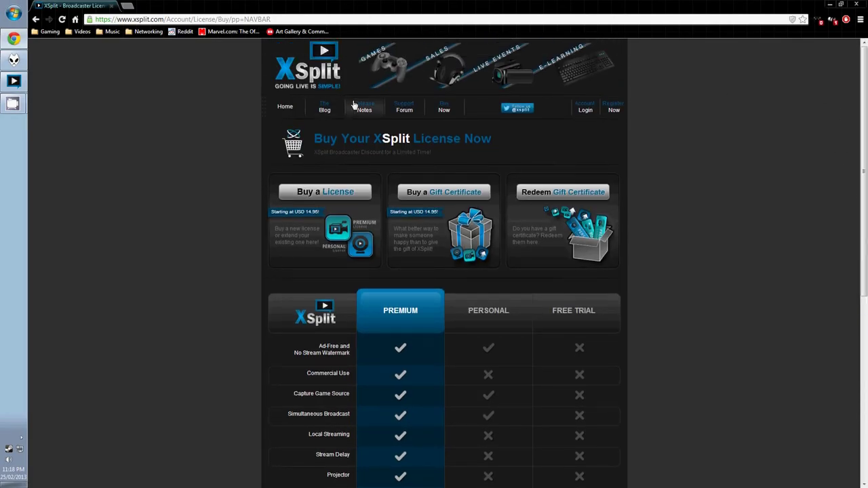
left_click(293, 109)
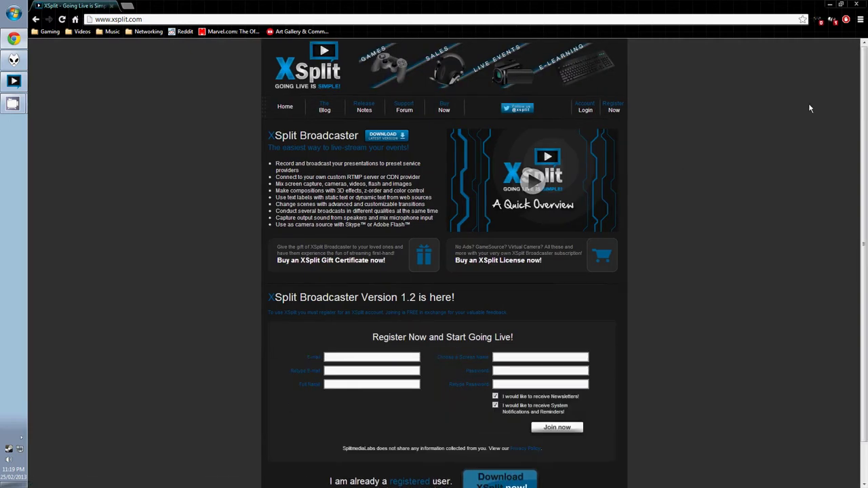
mouse_move(865, 67)
left_mouse_down()
mouse_move(864, 106)
mouse_move(864, 64)
left_mouse_up()
left_click_drag(859, 76, 852, 43)
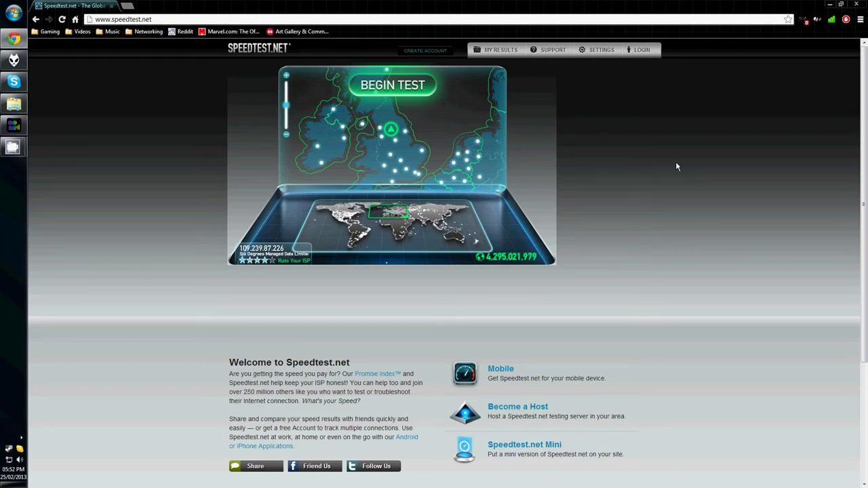
Run a speed test on the Preston server (21 ms, 19.23/12.96 Mbps), then return to server selection.
mouse_move(391, 135)
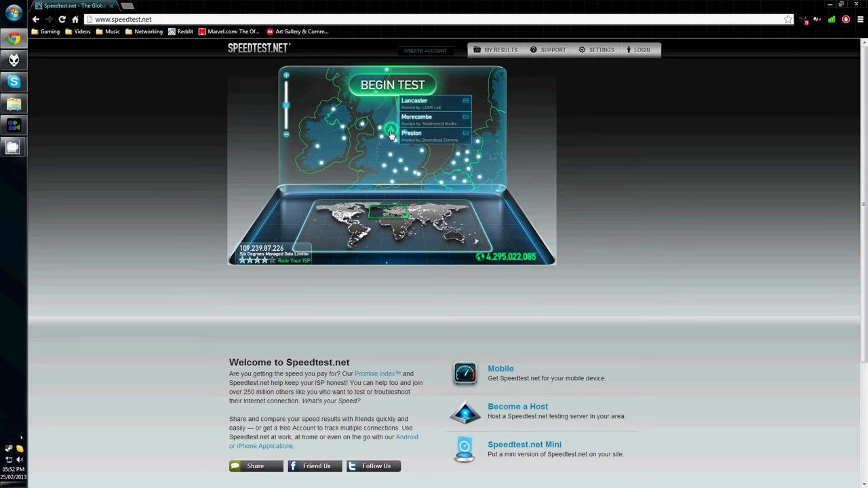
left_click(466, 135)
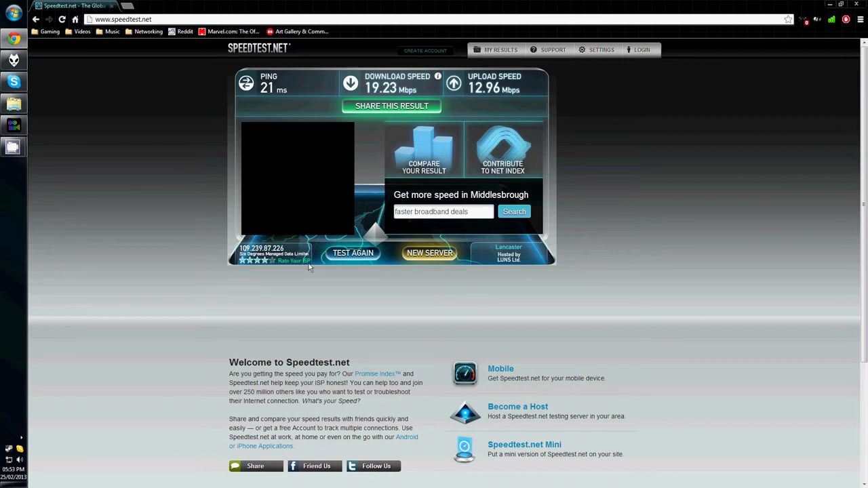
left_click(422, 261)
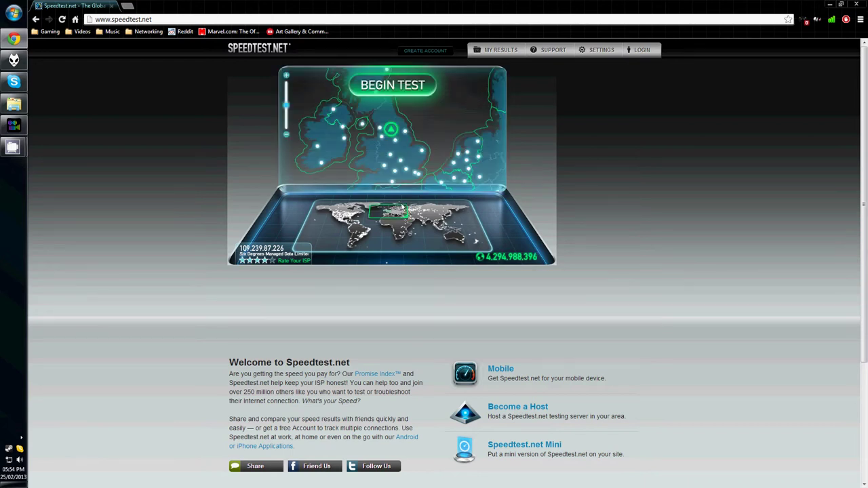
Move the map to North America and start a speed test against the Carmel, IN server.
left_click_drag(395, 216, 347, 216)
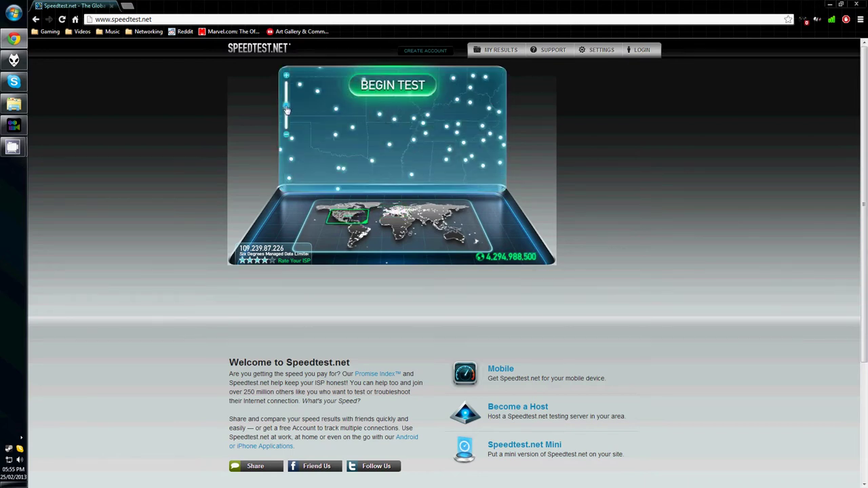
left_click(287, 135)
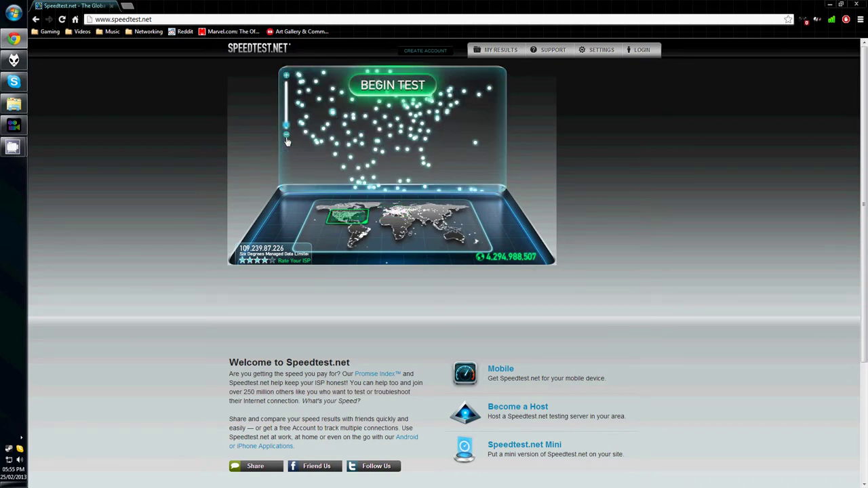
left_click(421, 118)
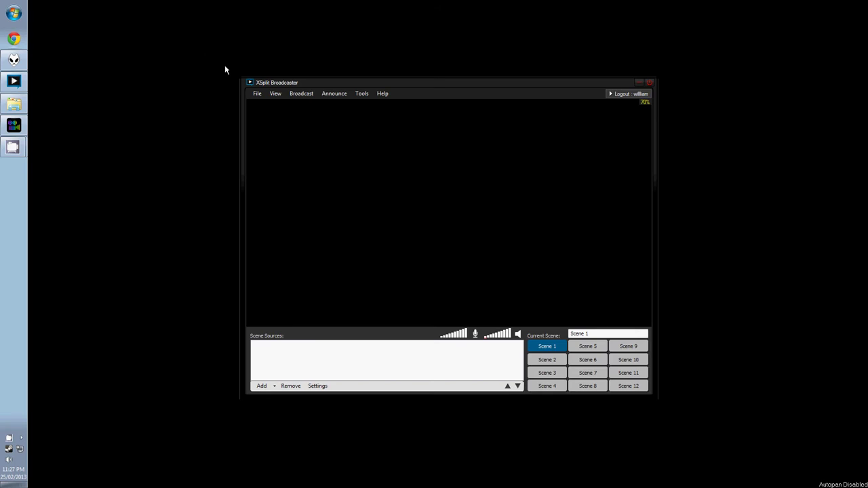
left_click(258, 95)
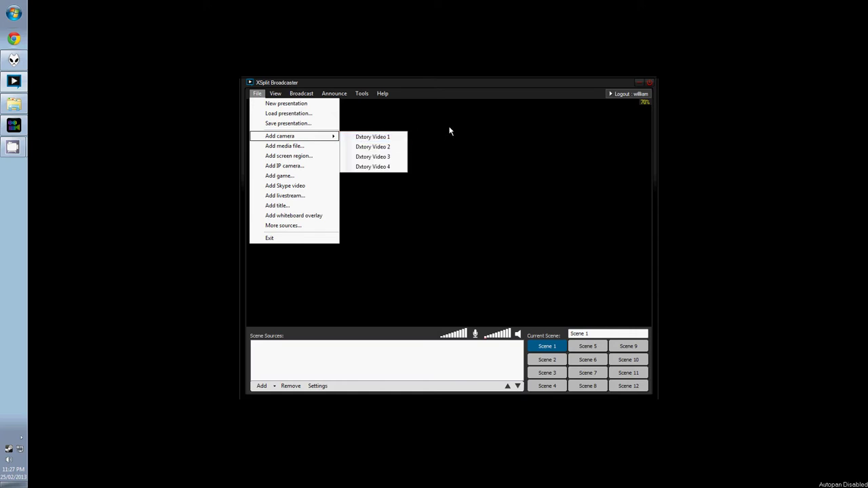
left_click(406, 170)
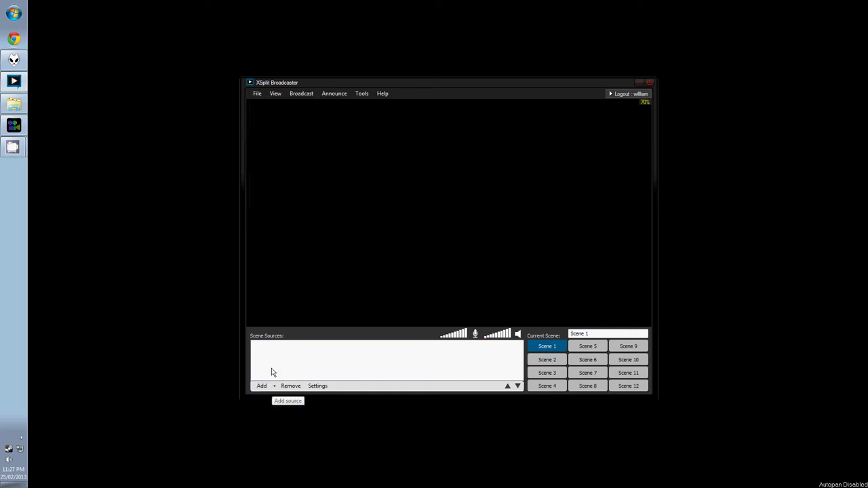
left_click(274, 94)
mouse_move(295, 106)
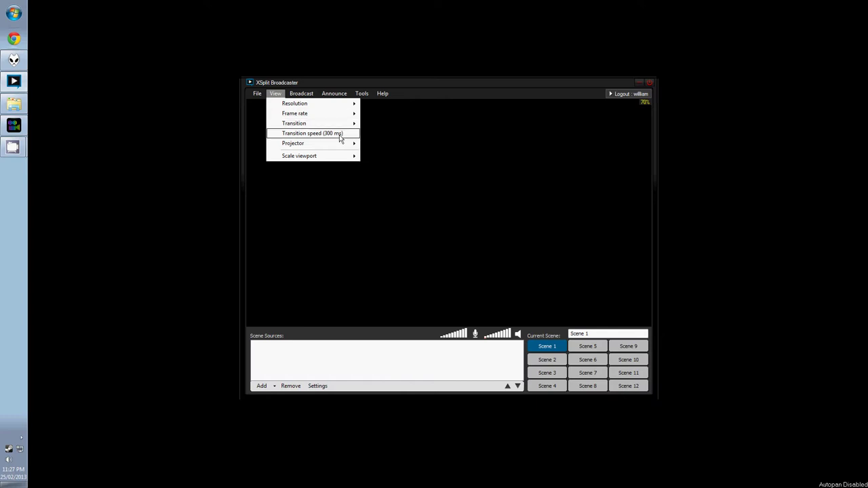
mouse_move(341, 147)
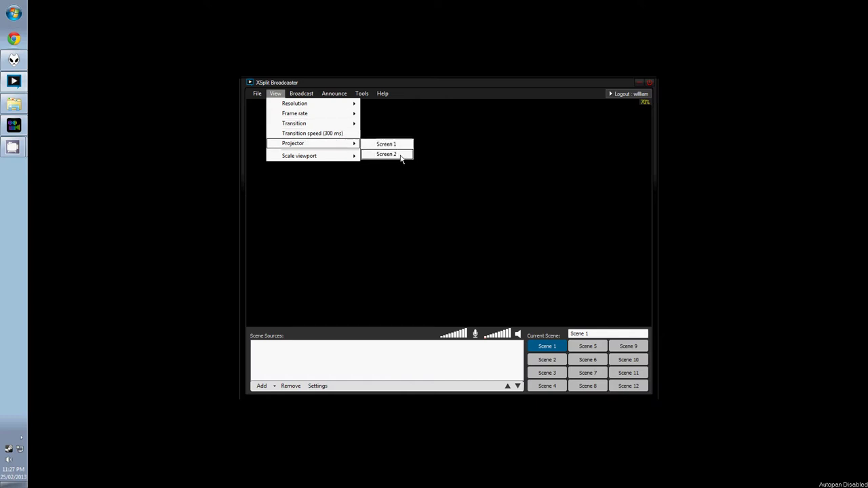
left_click(303, 95)
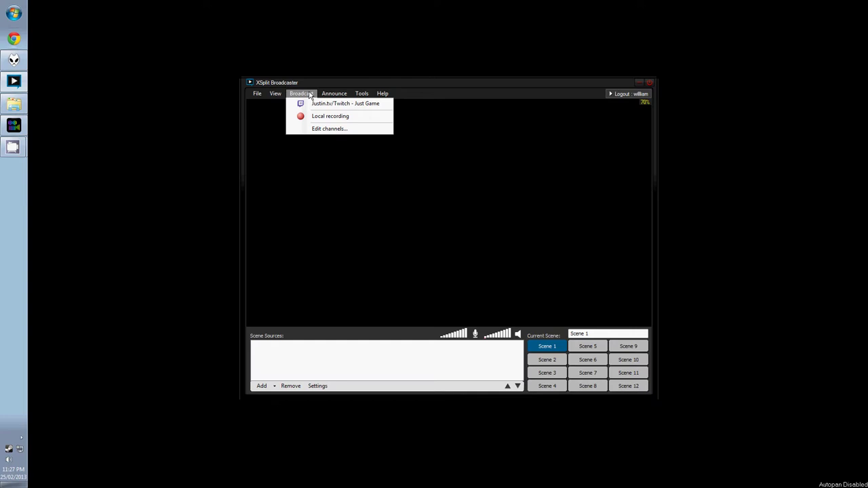
View the addable channel types without adding one, close User Settings, and show the Announce choices.
left_click(374, 128)
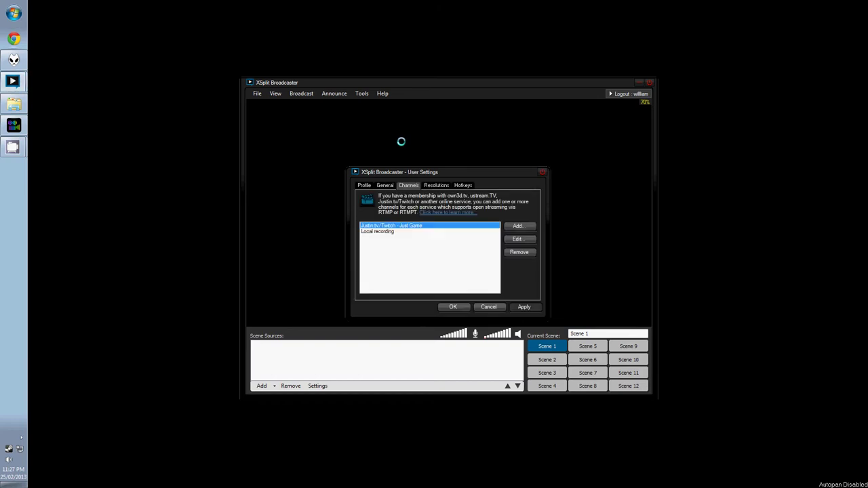
left_click(521, 227)
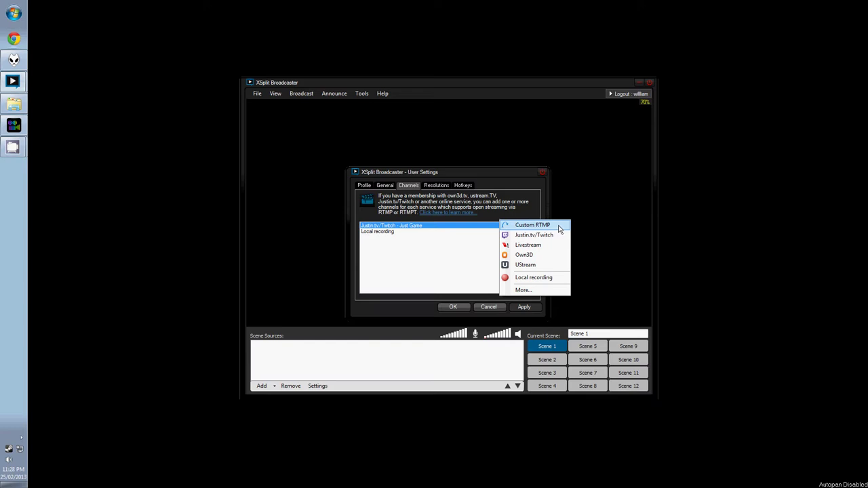
left_click(482, 198)
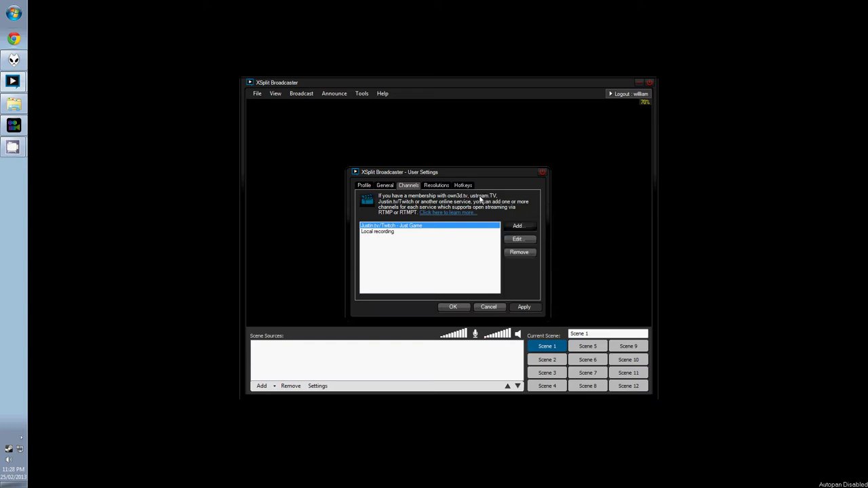
left_click(542, 174)
left_click(342, 96)
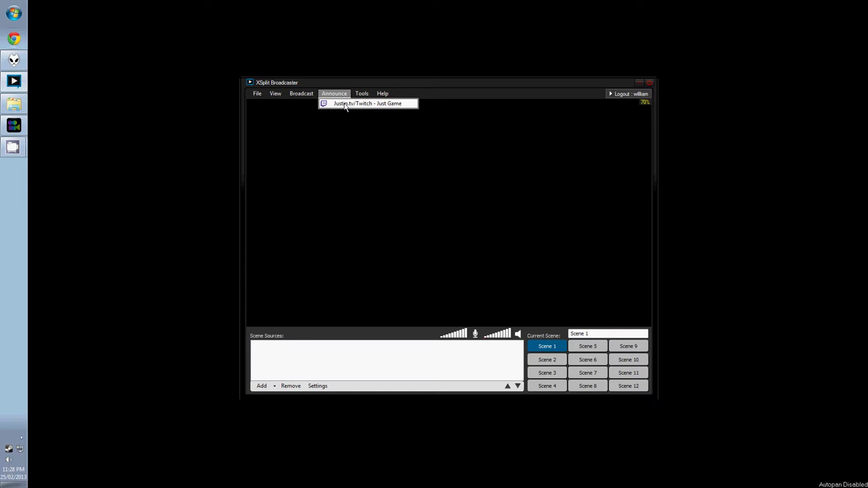
left_click(346, 105)
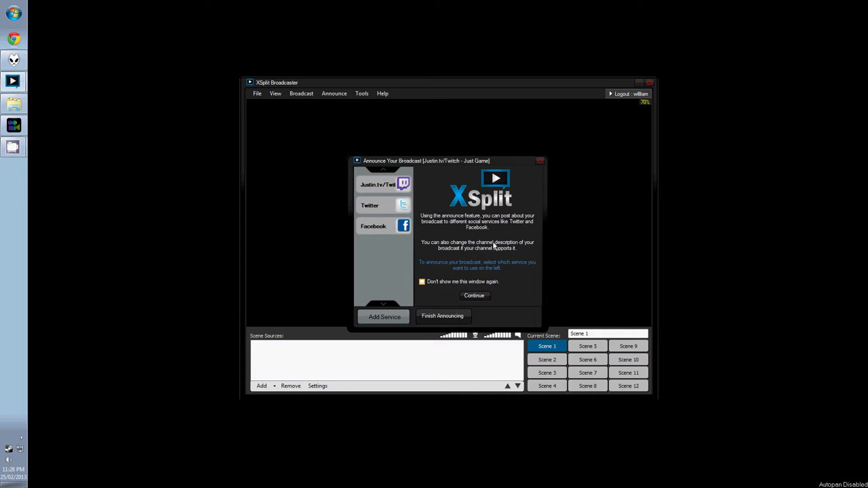
left_click(375, 207)
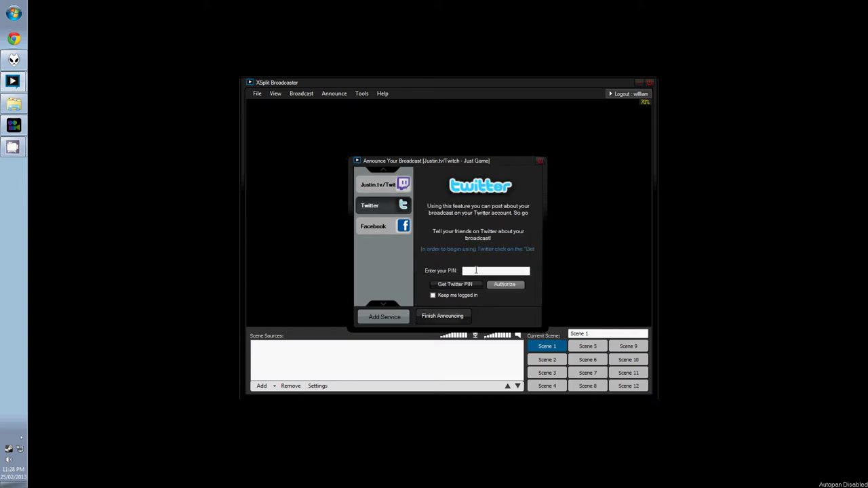
left_click(394, 228)
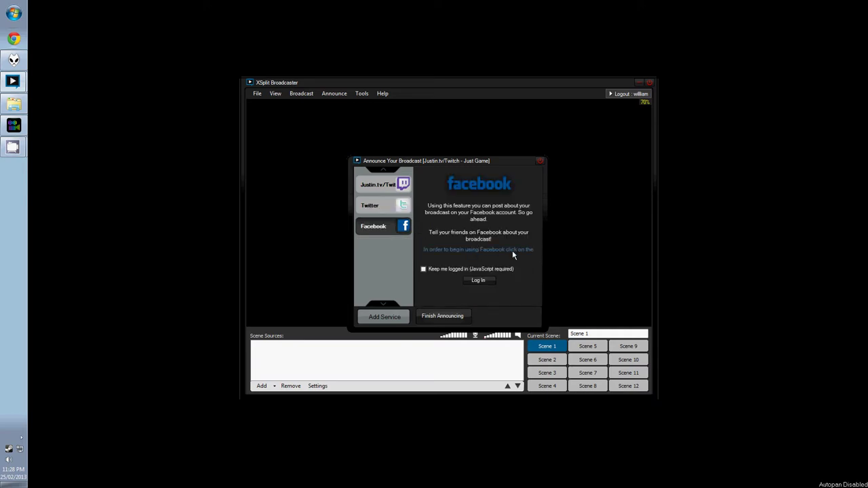
left_click(541, 161)
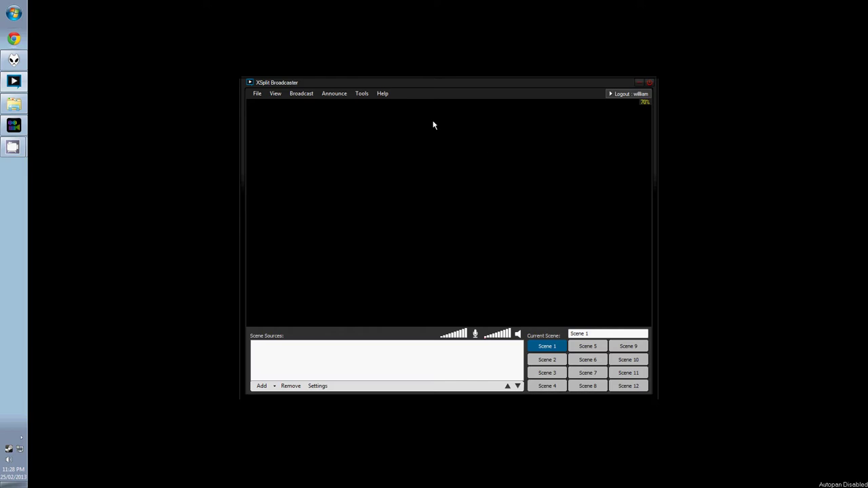
left_click(364, 94)
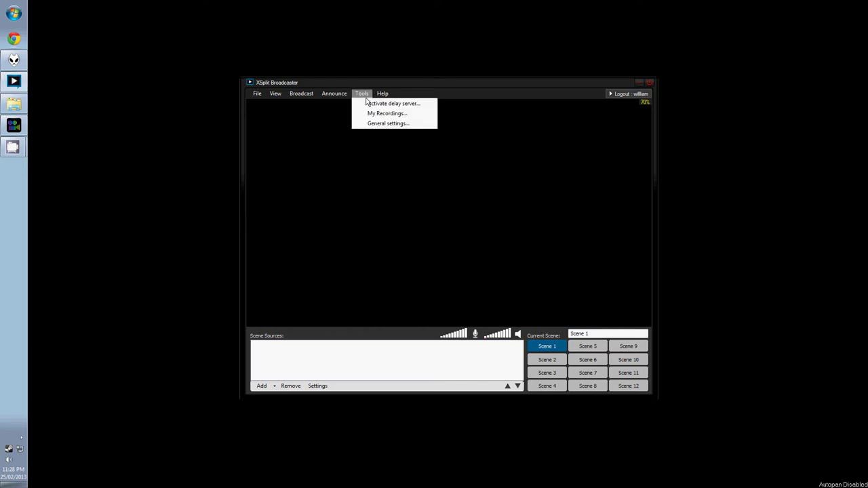
left_click(406, 125)
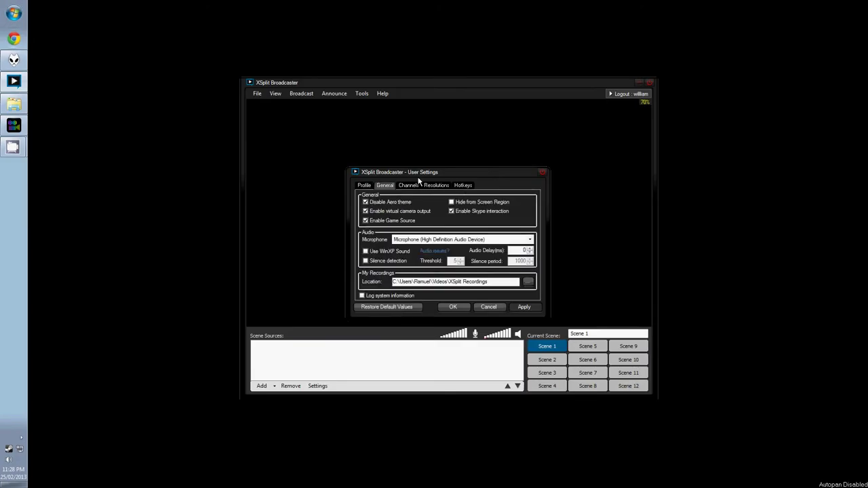
left_click_drag(376, 187, 364, 163)
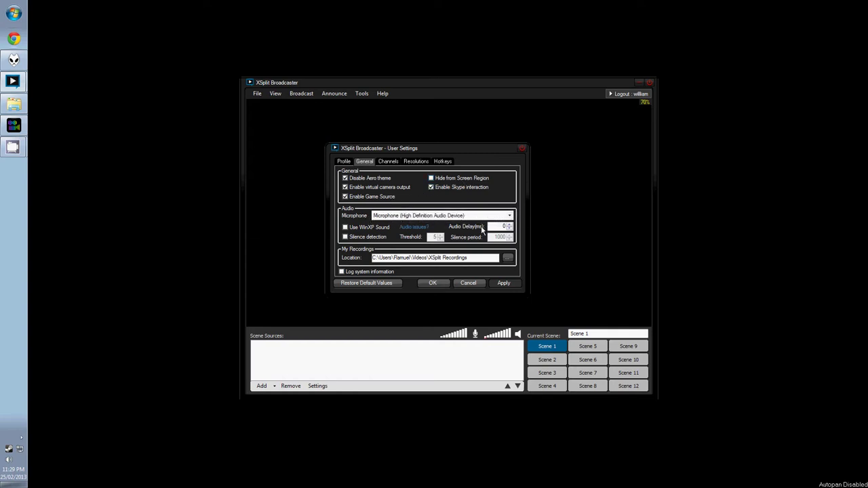
left_click(391, 162)
left_click(415, 163)
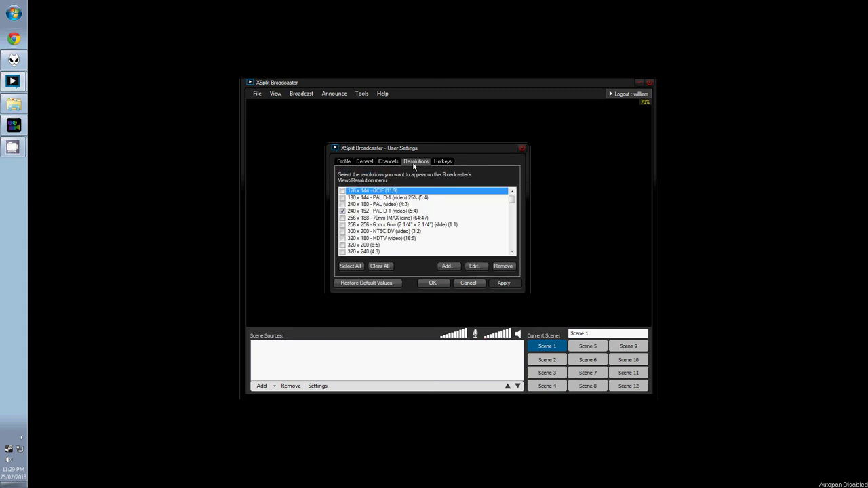
left_click(443, 162)
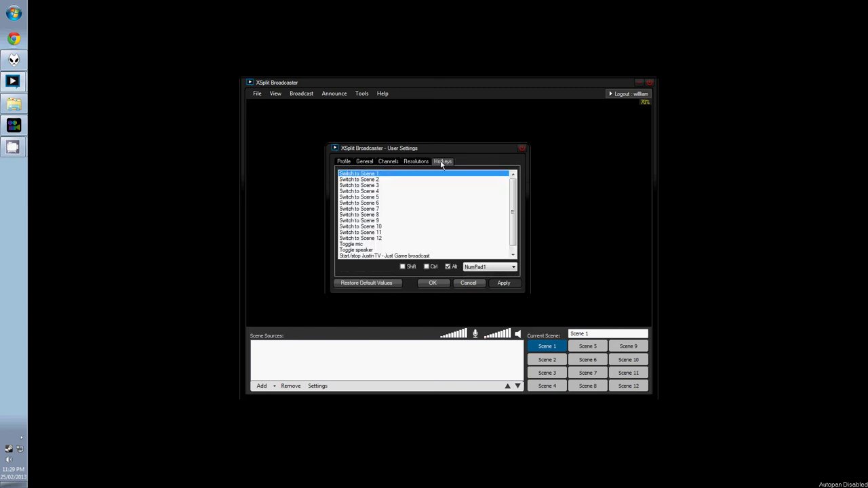
left_click(370, 180)
left_click(372, 186)
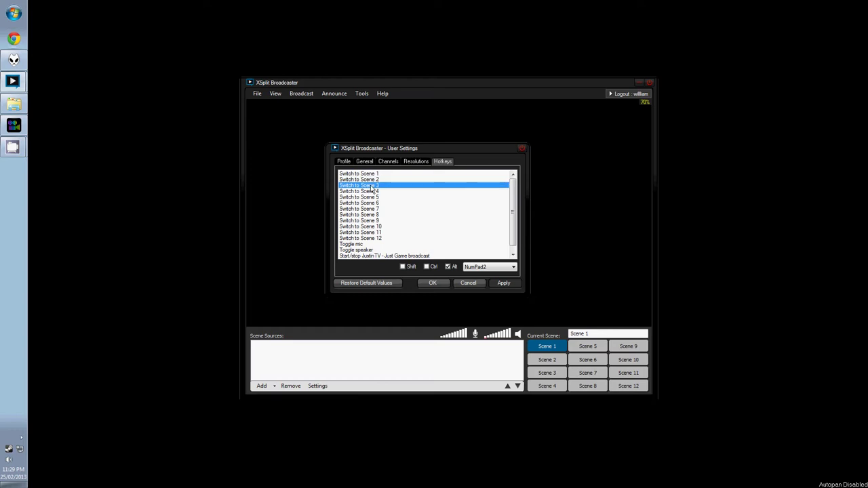
left_click(358, 244)
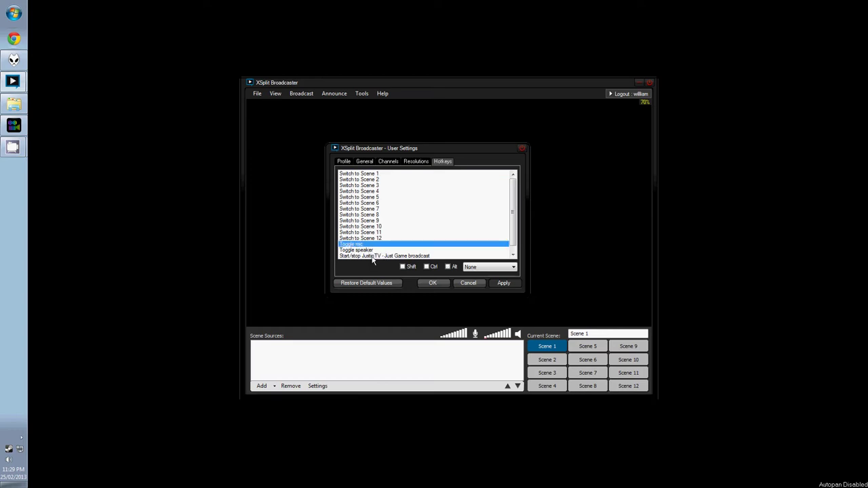
left_click(373, 256)
left_click(369, 175)
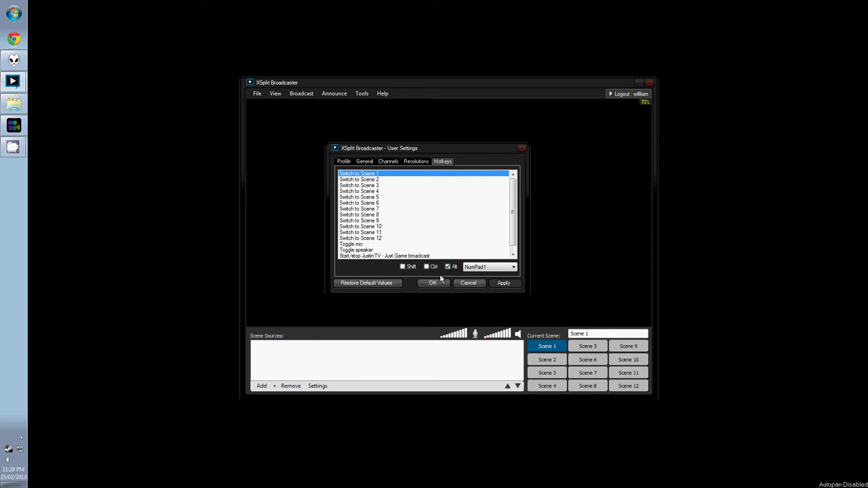
left_click(468, 283)
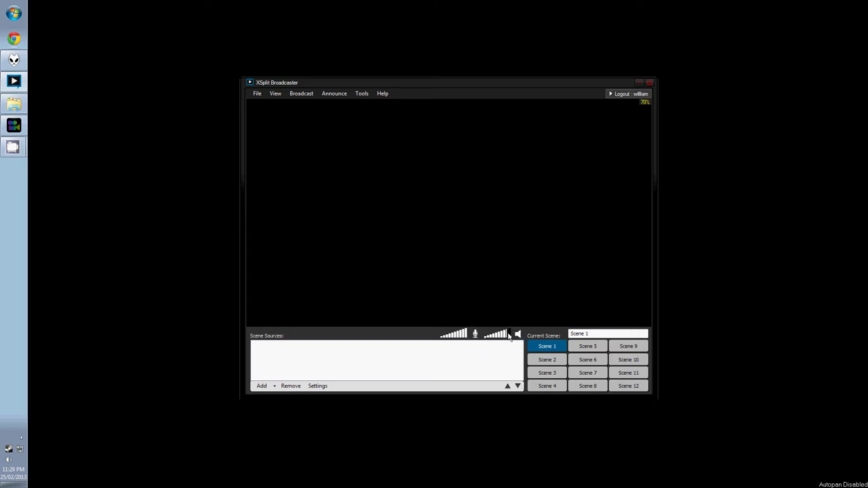
Rename Scene 1 to 'Intro' and Scene 2 to 'Main Body'.
left_click(565, 334)
type("1")
left_click(557, 362)
left_click(547, 336)
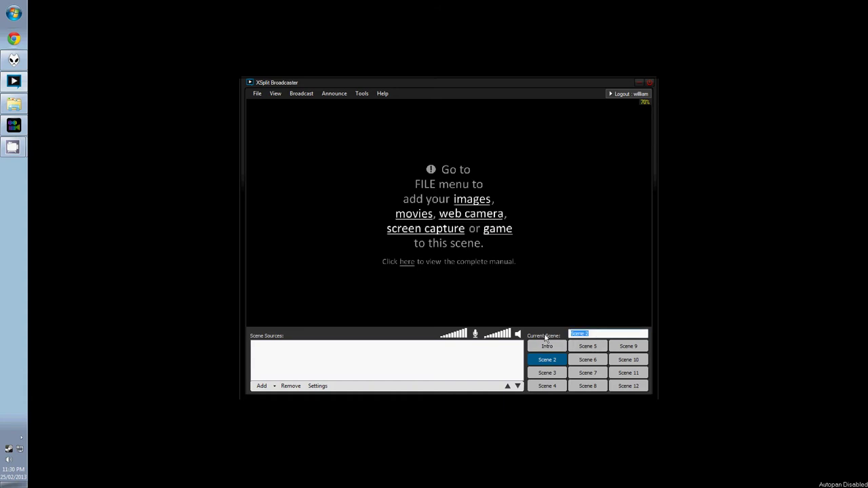
type("Main Body")
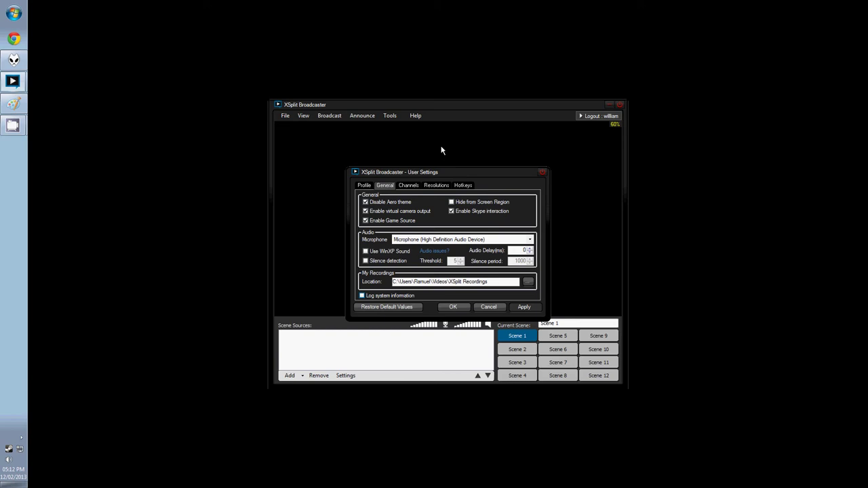
Browse the Resolutions list in settings, confirm with OK, and show View > Resolution options.
left_click(438, 186)
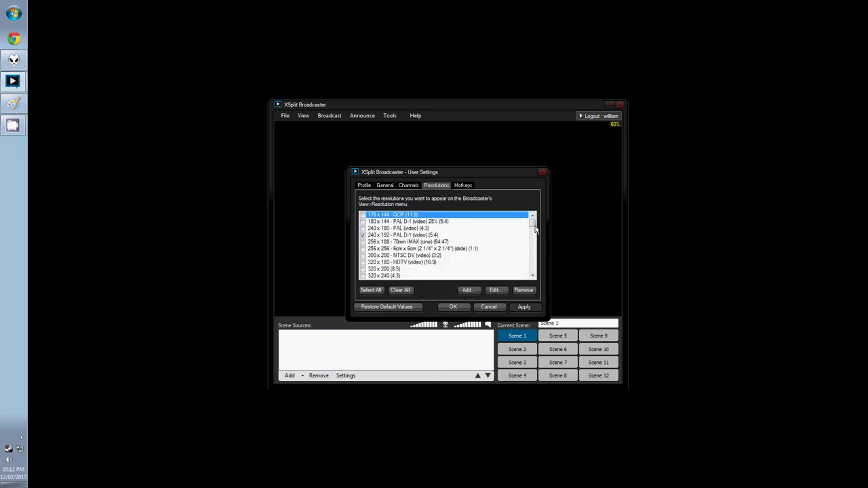
left_click_drag(534, 228, 533, 271)
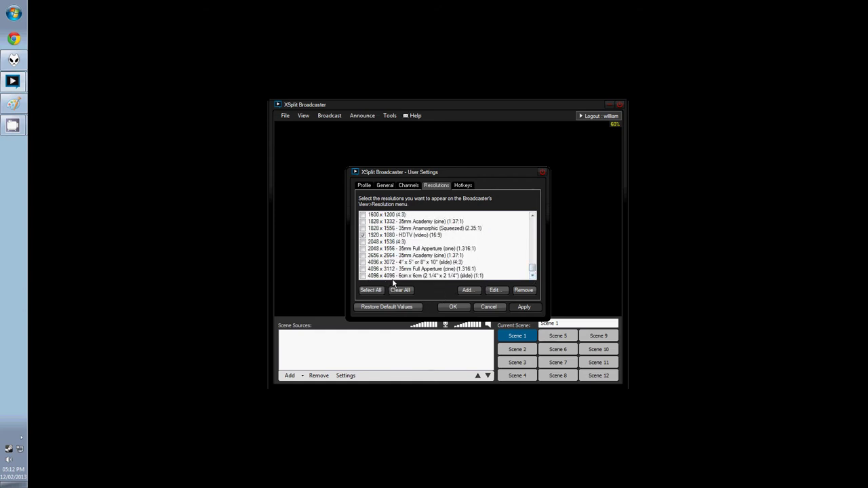
left_click(460, 307)
left_click(306, 117)
mouse_move(312, 129)
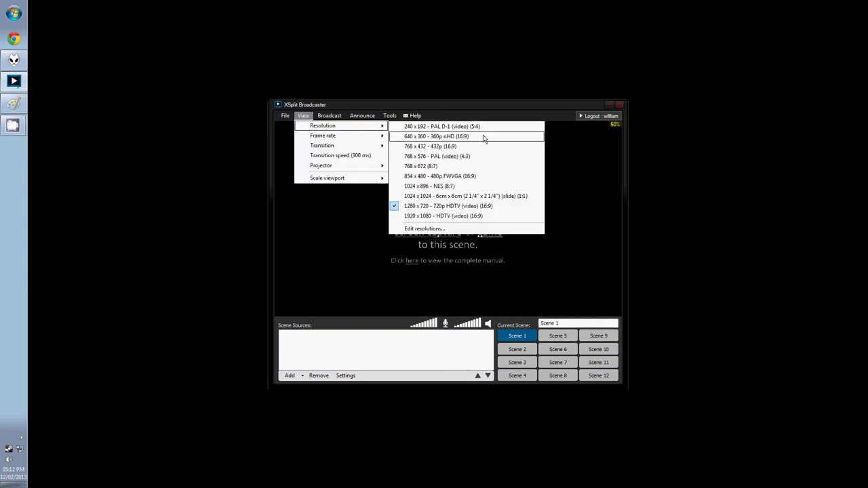
Pick a new output resolution, then set the viewport scale to 70%.
left_click(498, 207)
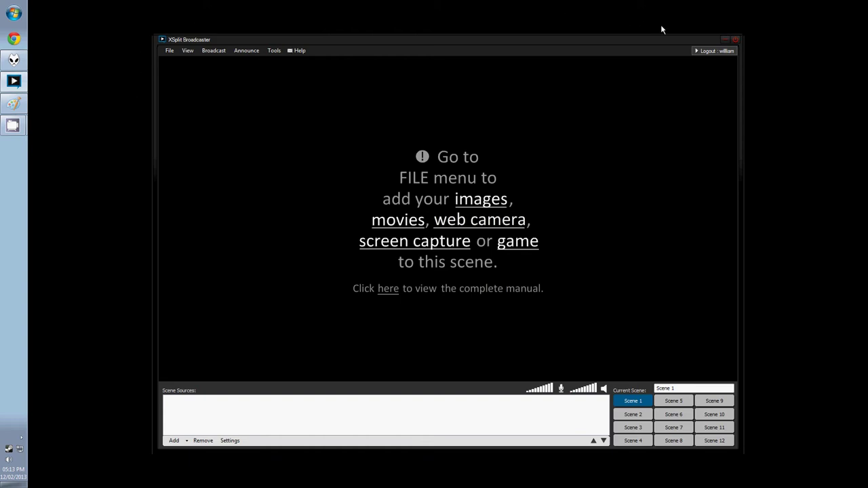
left_click(187, 50)
mouse_move(222, 118)
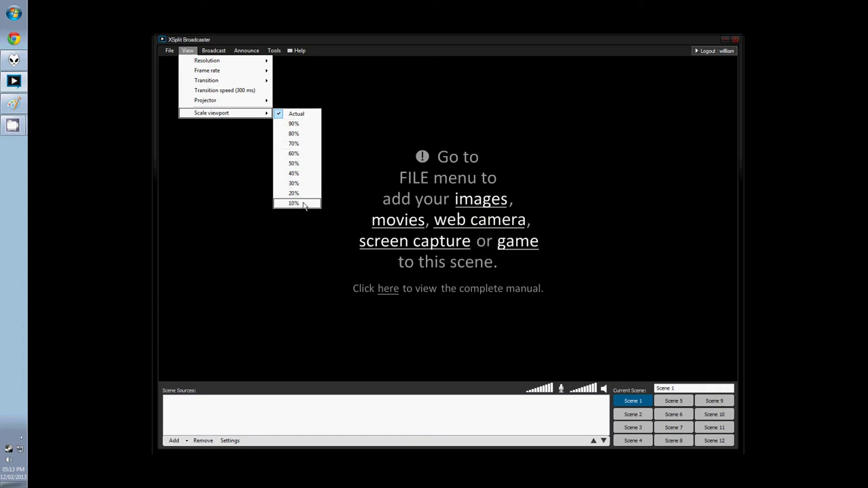
left_click(306, 145)
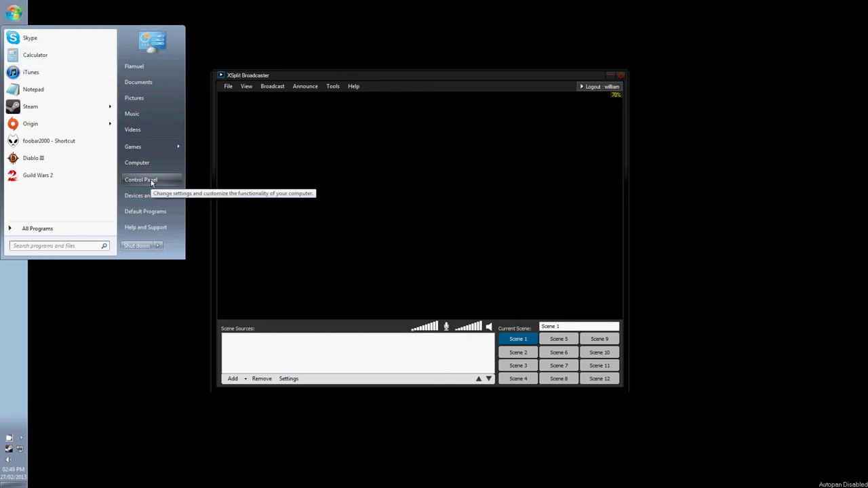
Open the Sound settings from Control Panel and arrange the windows beside XSplit.
left_click(152, 182)
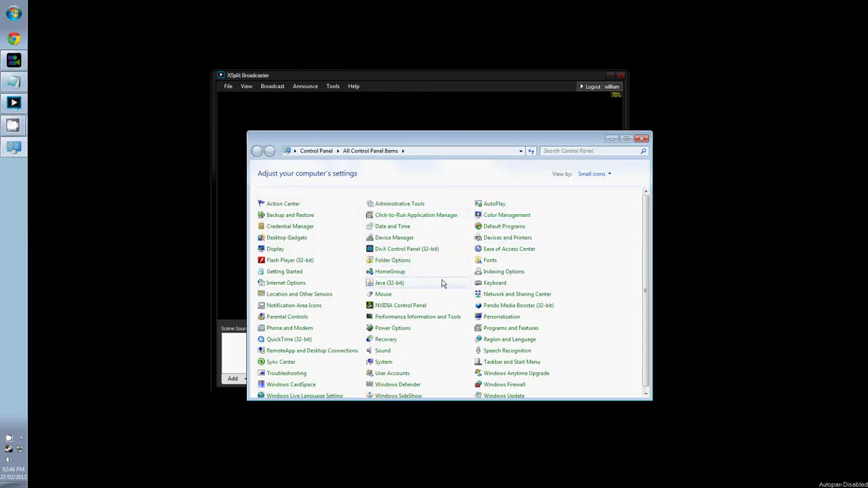
left_click(389, 353)
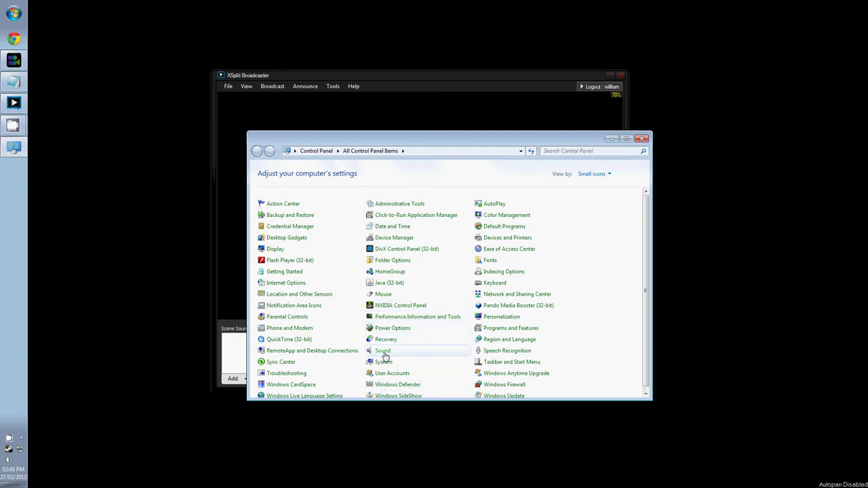
left_click_drag(361, 133, 570, 222)
left_click_drag(136, 42, 323, 102)
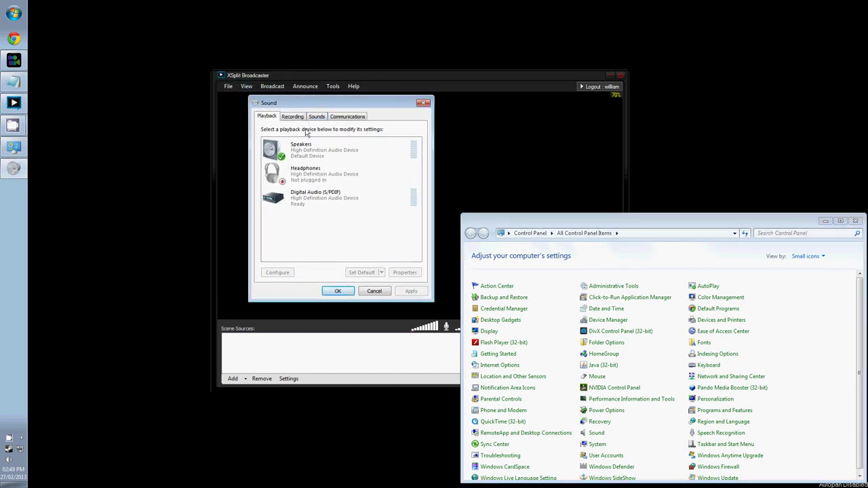
Set Speakers as the default playback device in place of Digital Audio (S/PDIF).
left_click(303, 155)
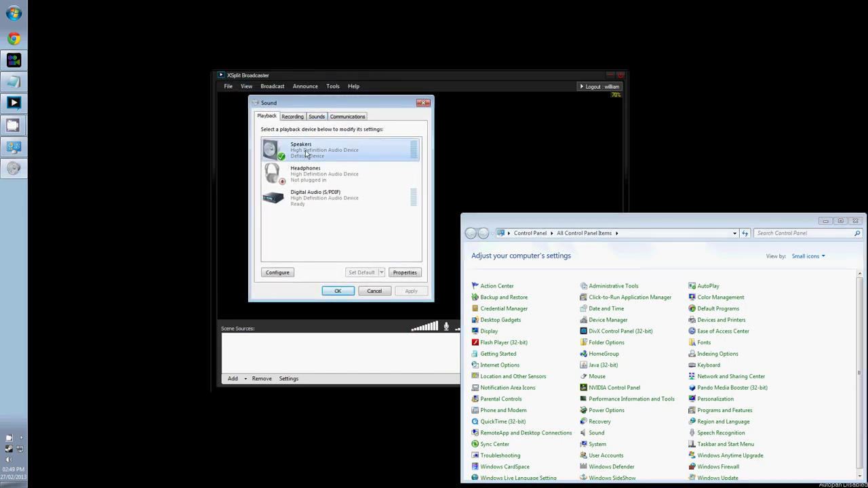
left_click(348, 208)
left_click(366, 272)
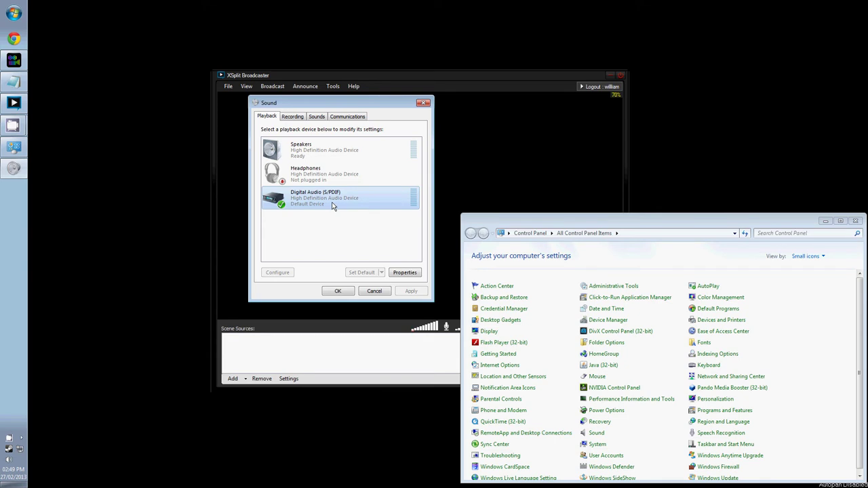
left_click(349, 152)
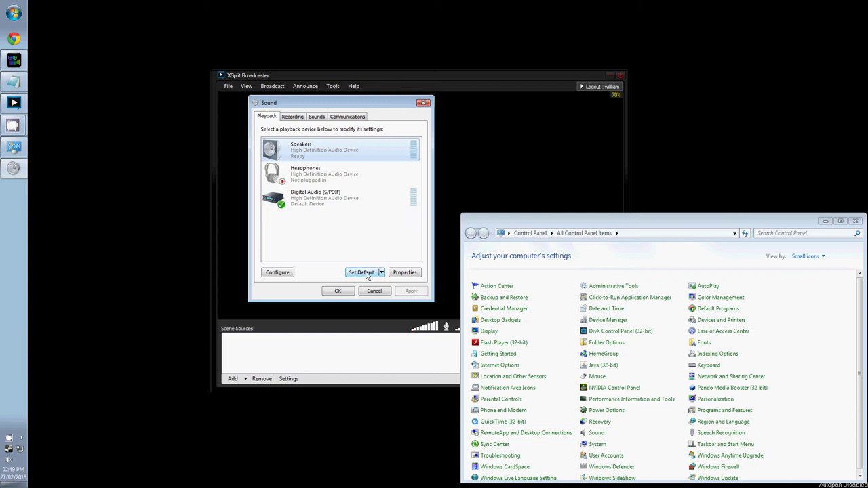
left_click(362, 272)
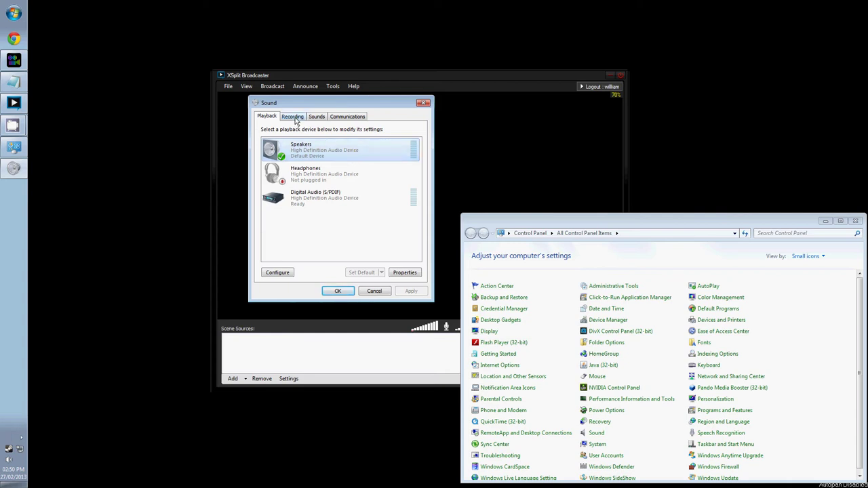
Open the default recording microphone's properties and turn Listen on, then back off.
left_click(293, 117)
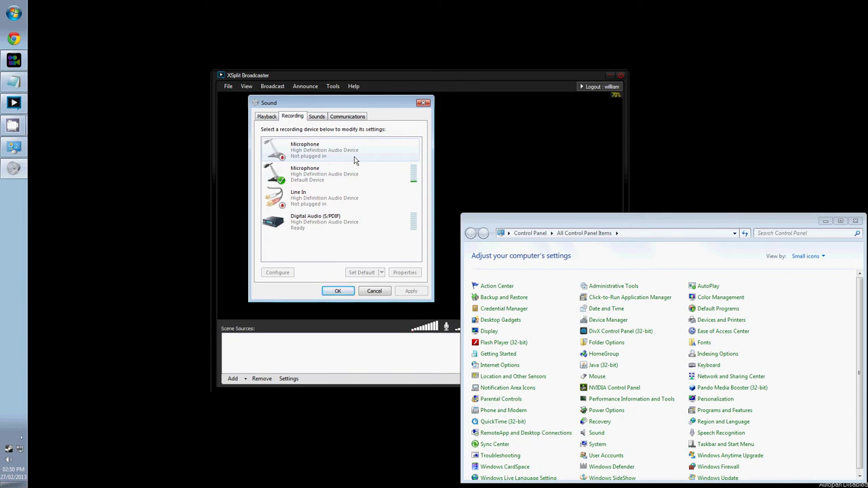
left_click(330, 174)
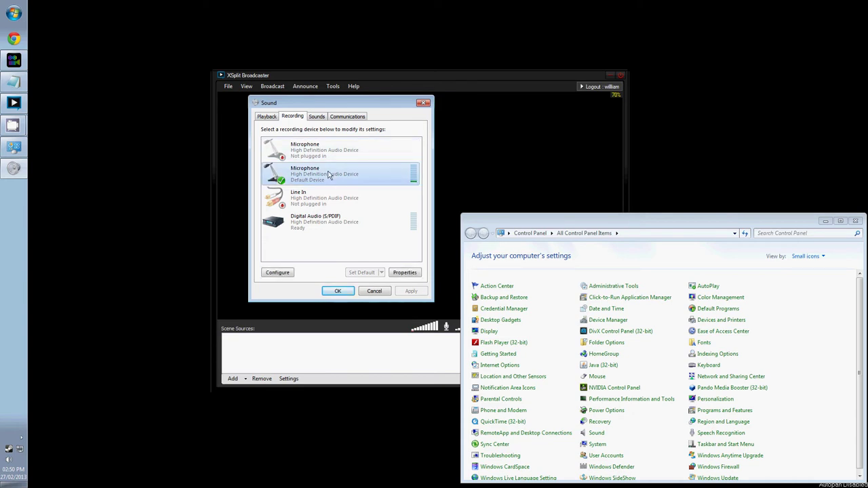
left_click(404, 273)
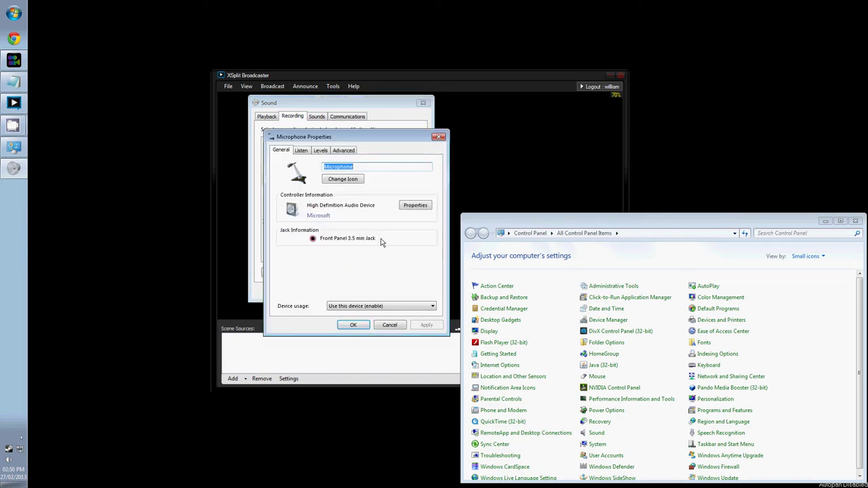
left_click(302, 151)
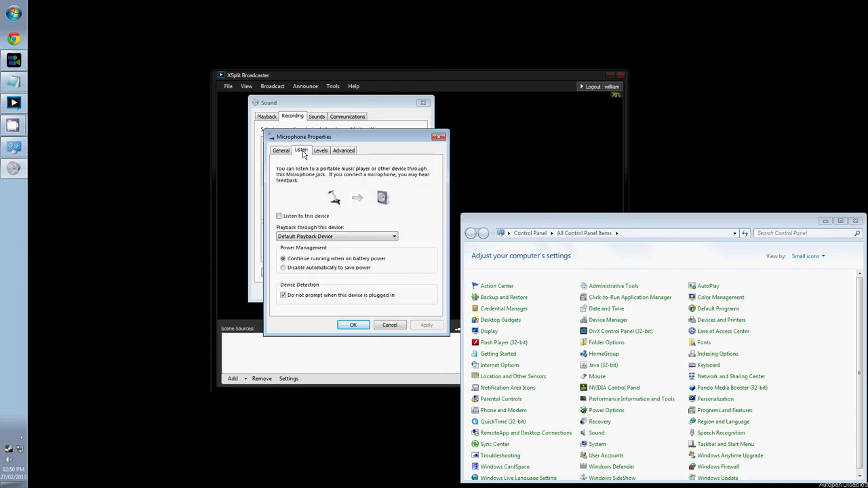
left_click(279, 217)
left_click(280, 217)
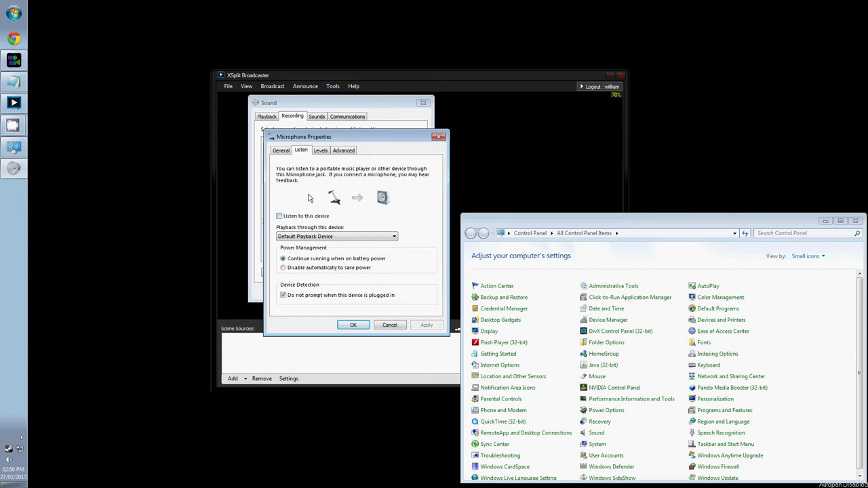
Review the microphone's level at 100 without changes, then close its properties and the Sound window.
left_click(320, 150)
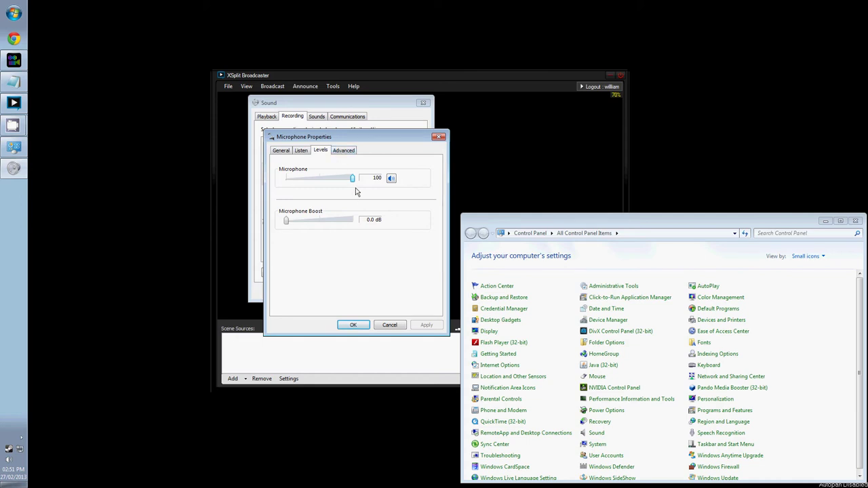
left_click(301, 150)
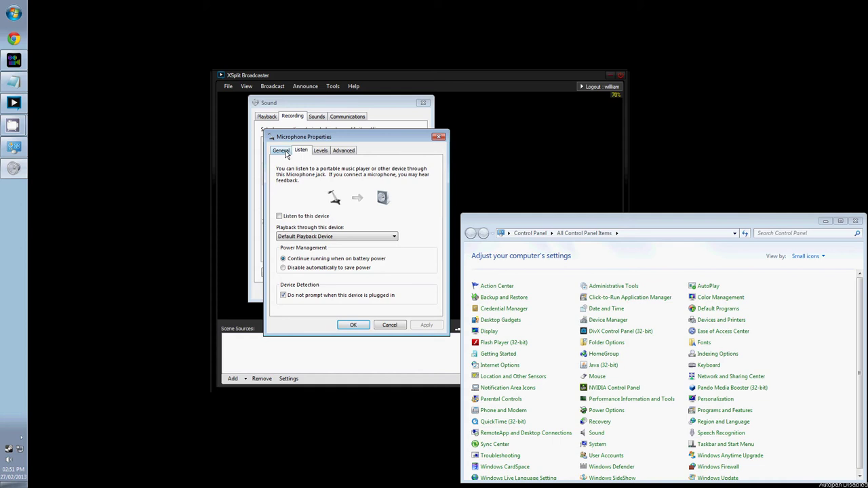
left_click(282, 150)
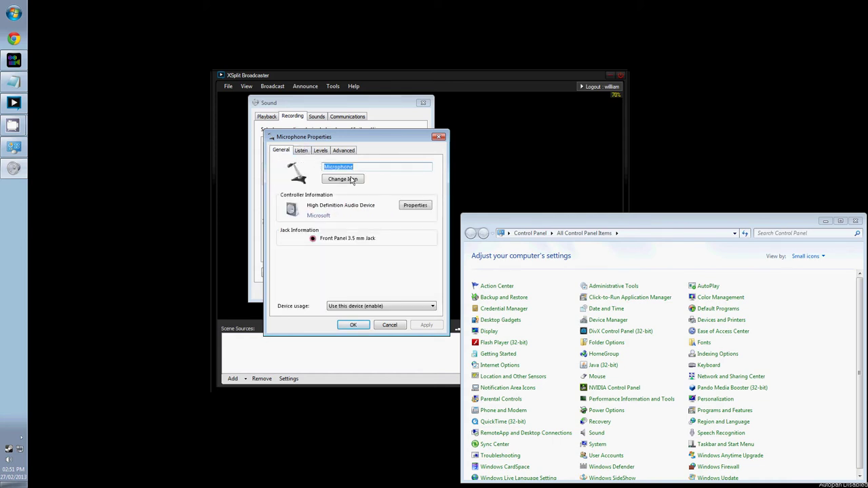
left_click(363, 330)
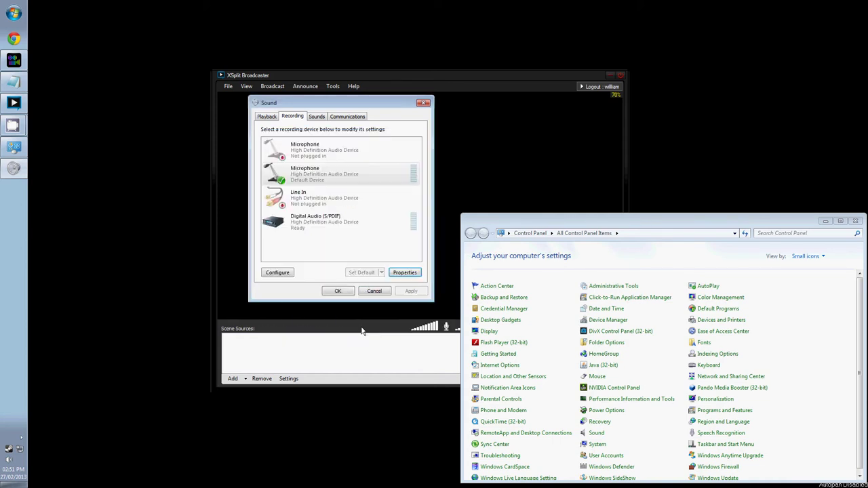
left_click(273, 117)
key("Escape")
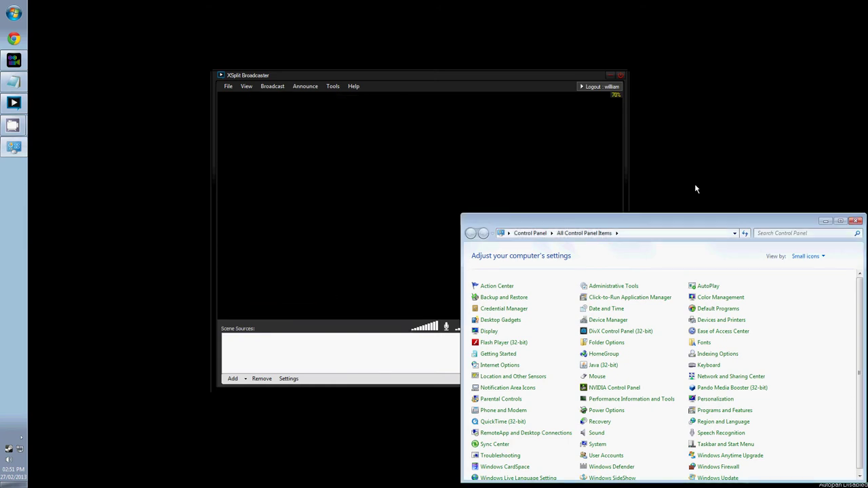
Close Control Panel and set XSplit's microphone input to the High Definition Audio Device.
left_click(855, 221)
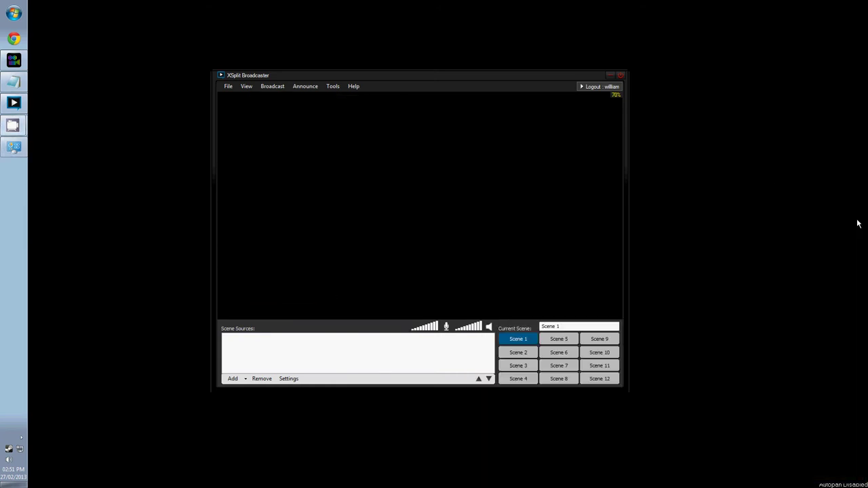
left_click(332, 87)
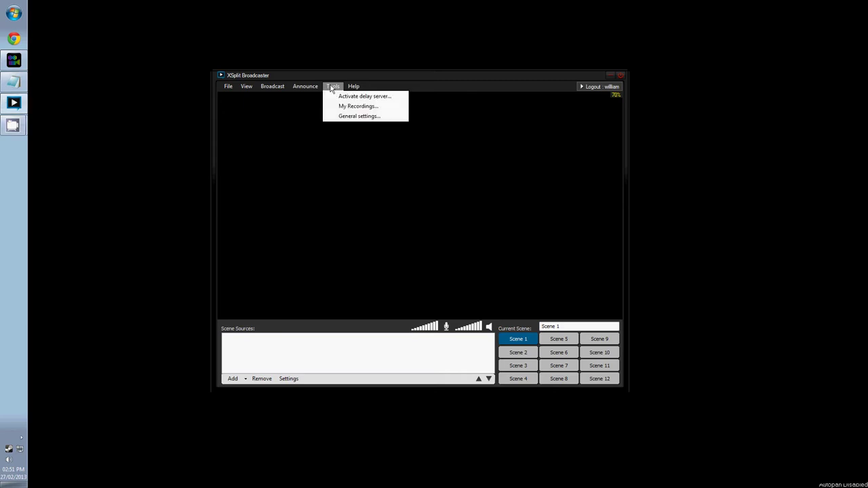
left_click(347, 115)
left_click(385, 185)
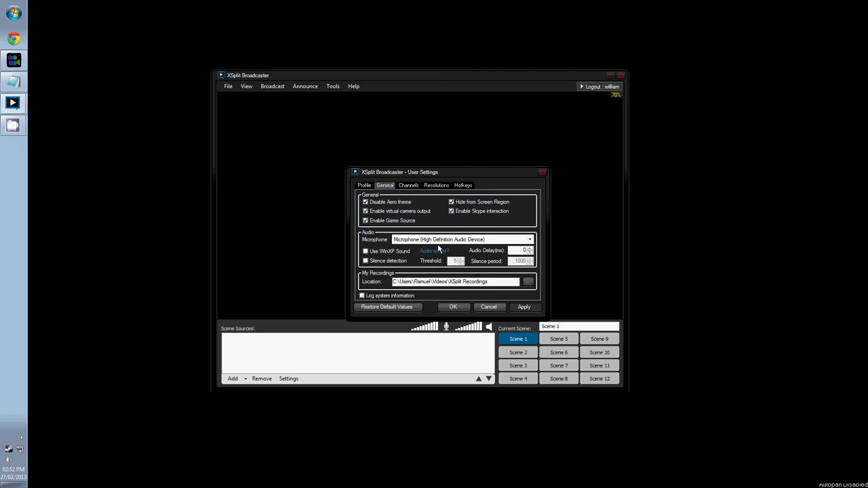
left_click(468, 242)
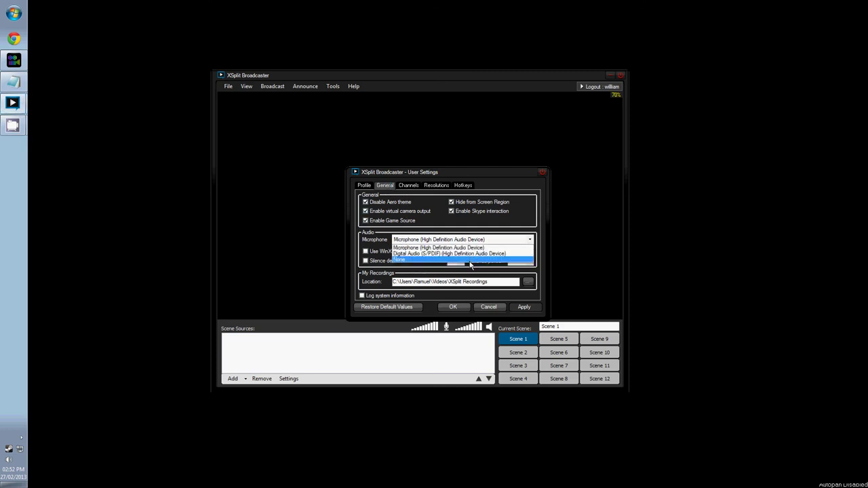
left_click(470, 262)
left_click(465, 242)
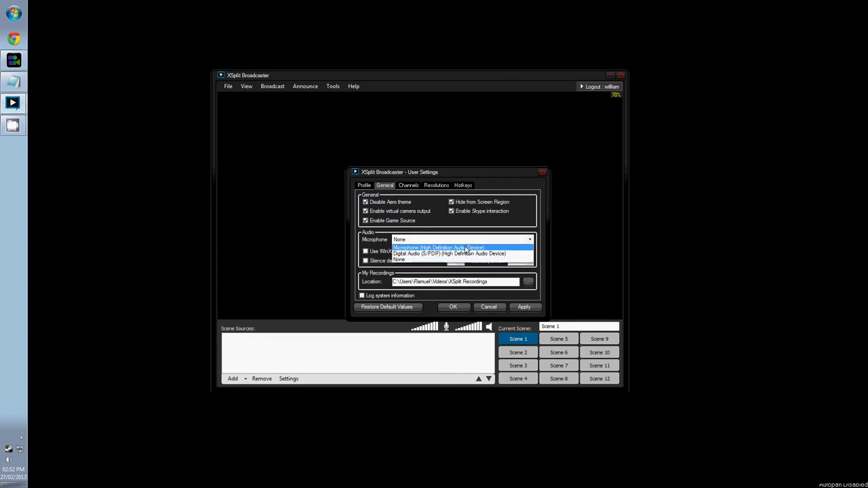
left_click(465, 248)
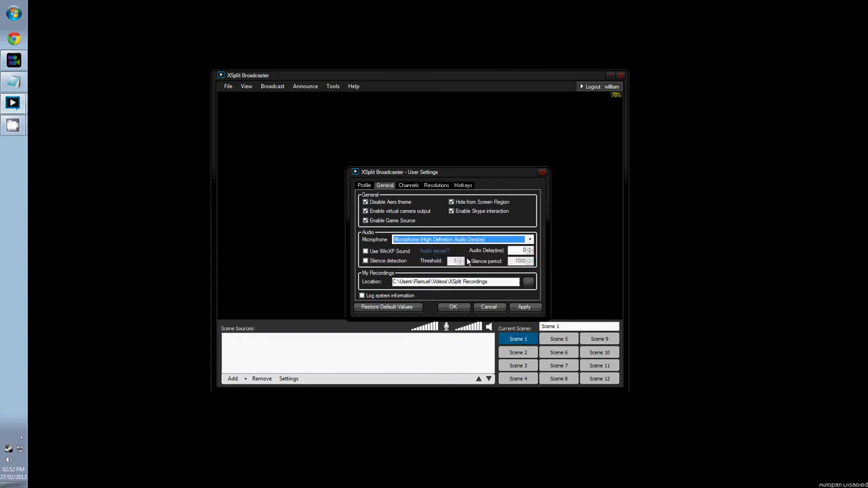
Leave the Toggle mic hotkey as None and confirm the user settings.
left_click(467, 185)
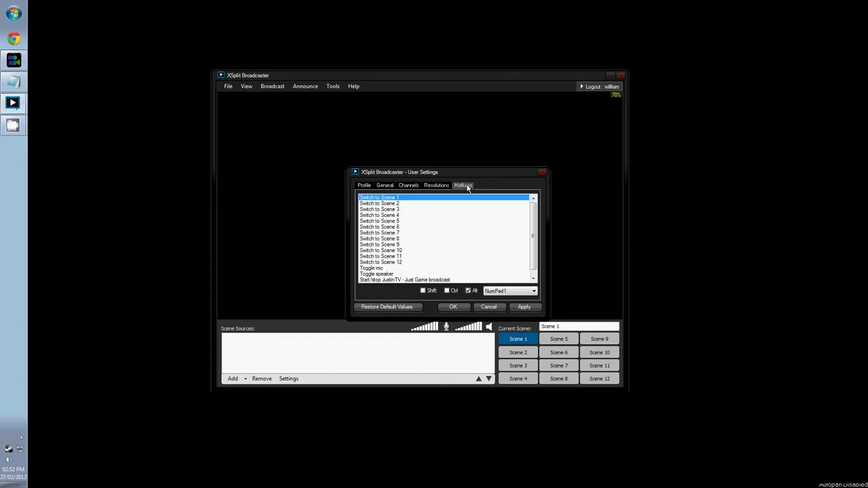
scroll(533, 220, "down", 1)
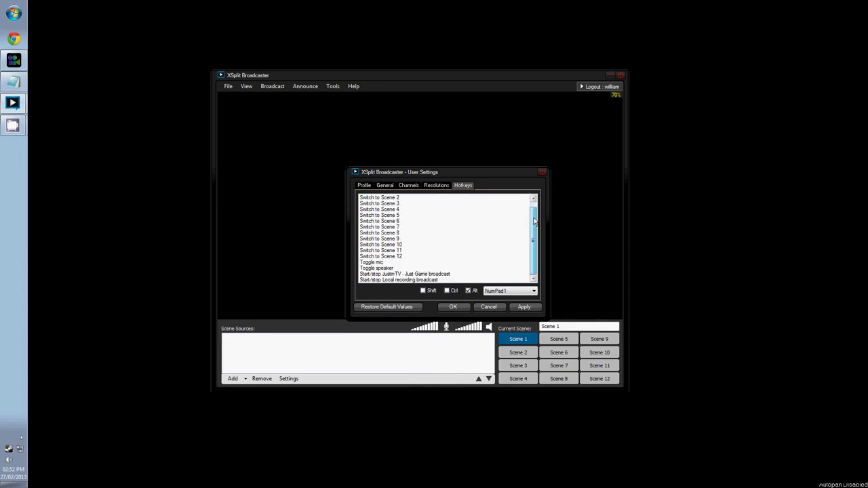
left_click(377, 262)
left_click(504, 292)
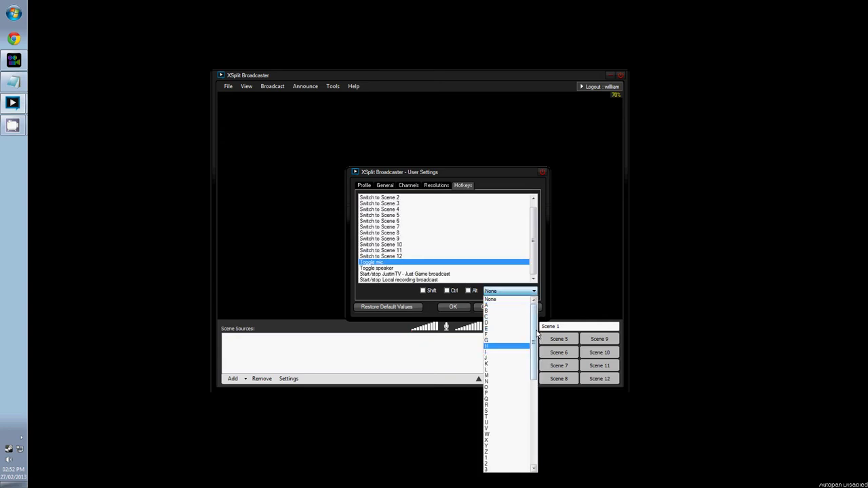
mouse_move(538, 334)
left_mouse_down()
mouse_move(535, 435)
mouse_move(538, 334)
left_mouse_up()
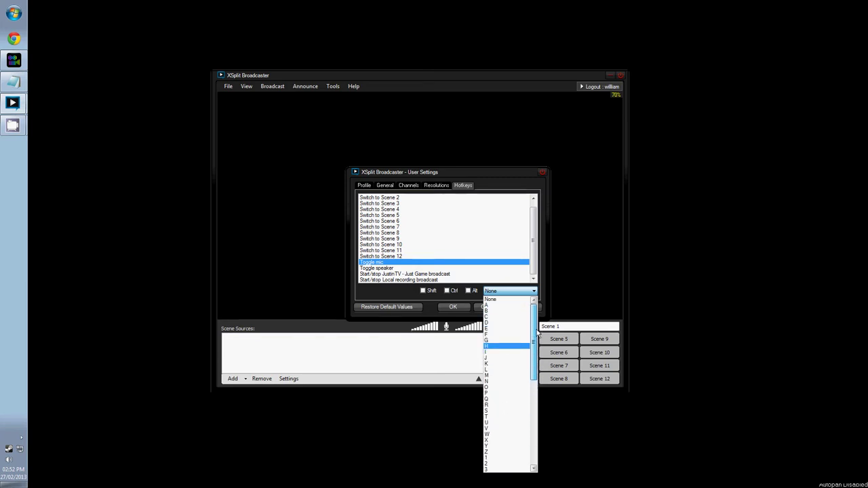
left_click(517, 289)
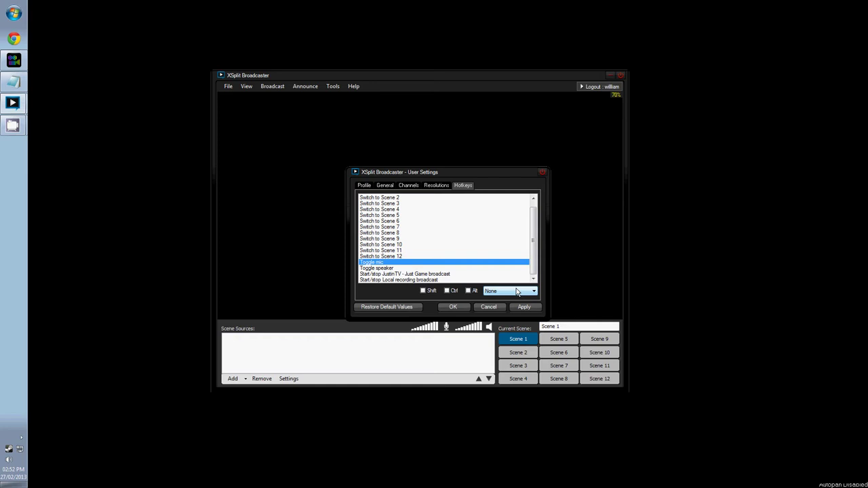
left_click(386, 186)
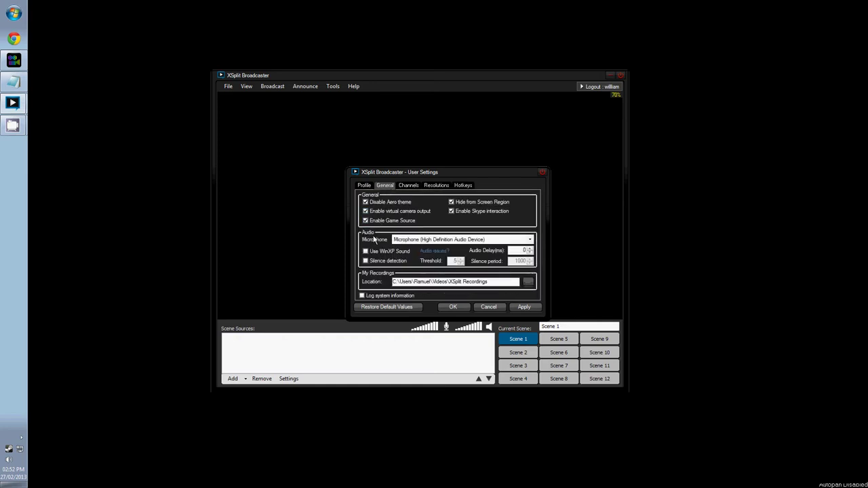
left_click(461, 309)
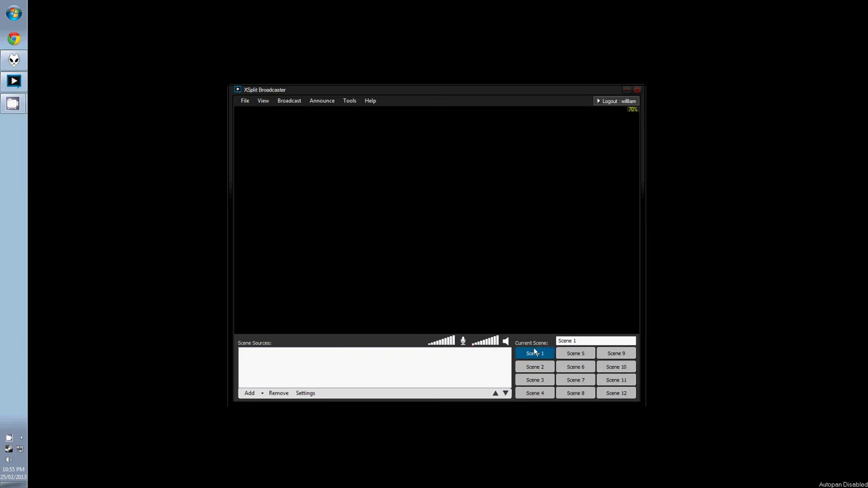
Add montage.avi as a media source to Scene 1 and stretch it to fill the preview.
left_click(251, 394)
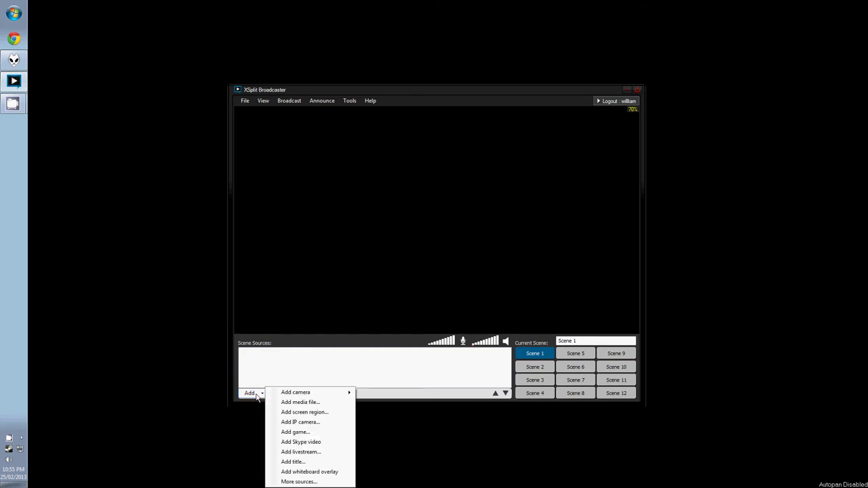
mouse_move(319, 397)
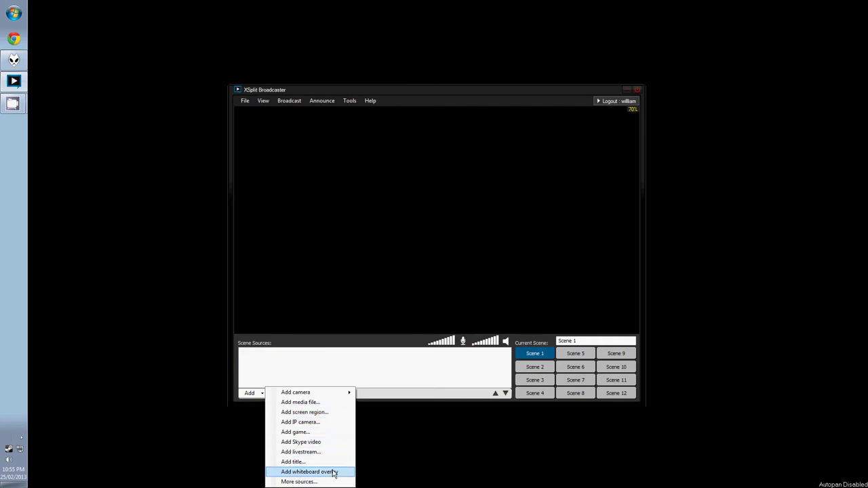
left_click(299, 403)
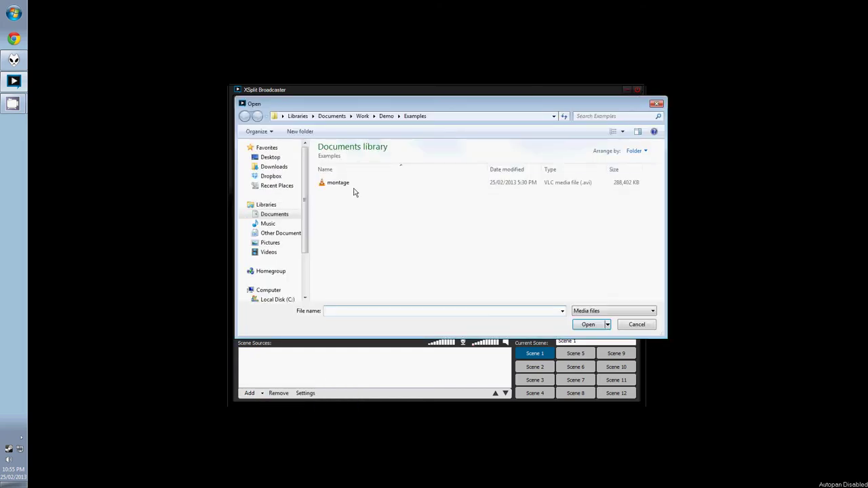
double_click(359, 184)
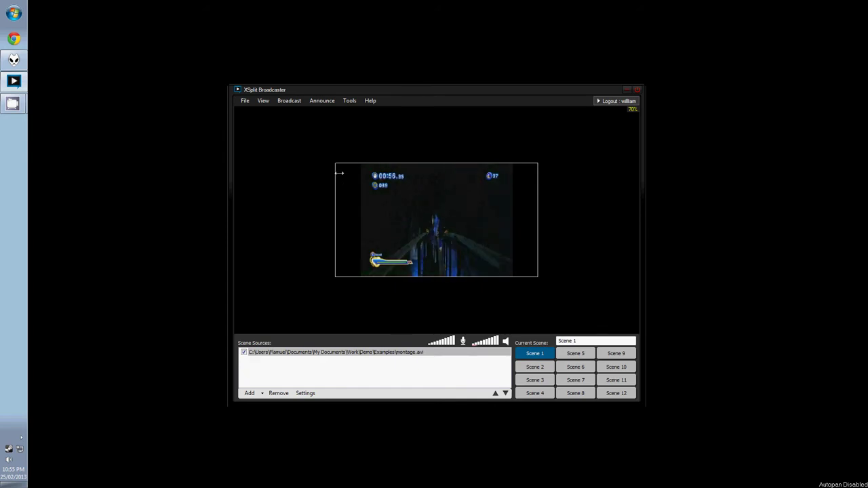
left_click_drag(335, 163, 233, 106)
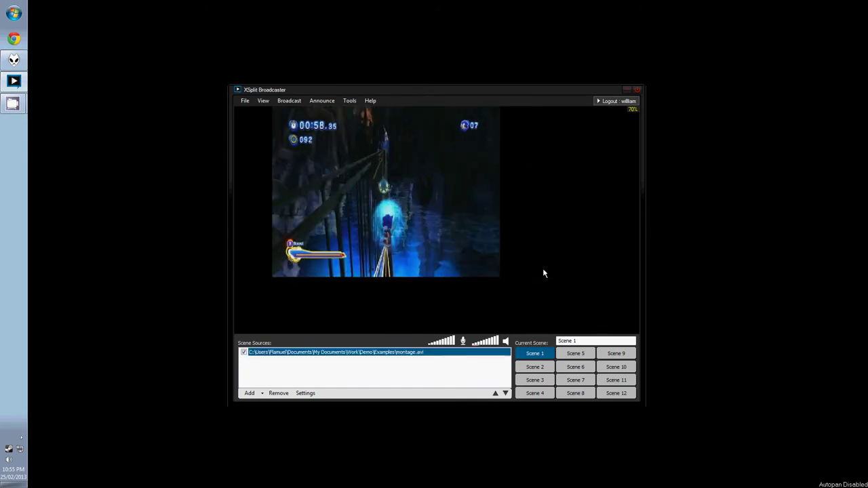
left_click_drag(535, 275, 639, 333)
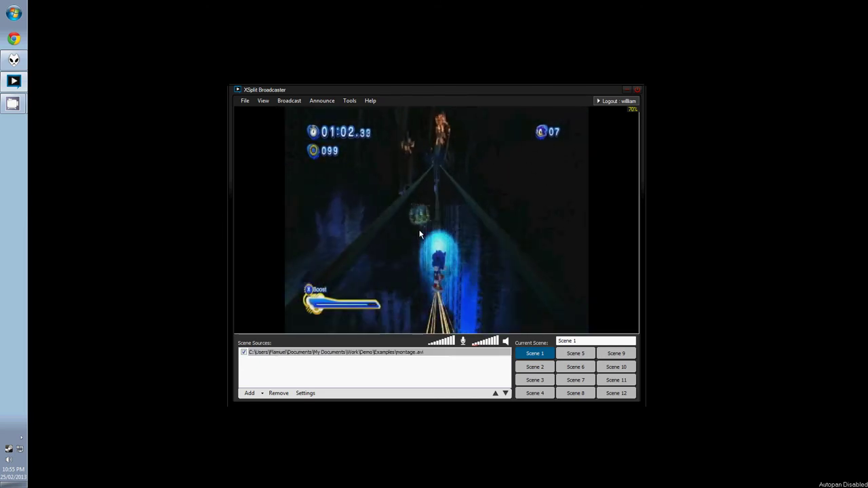
Set the montage.avi source to start at 0:00:00, play muted, and Loop when finished.
right_click(417, 225)
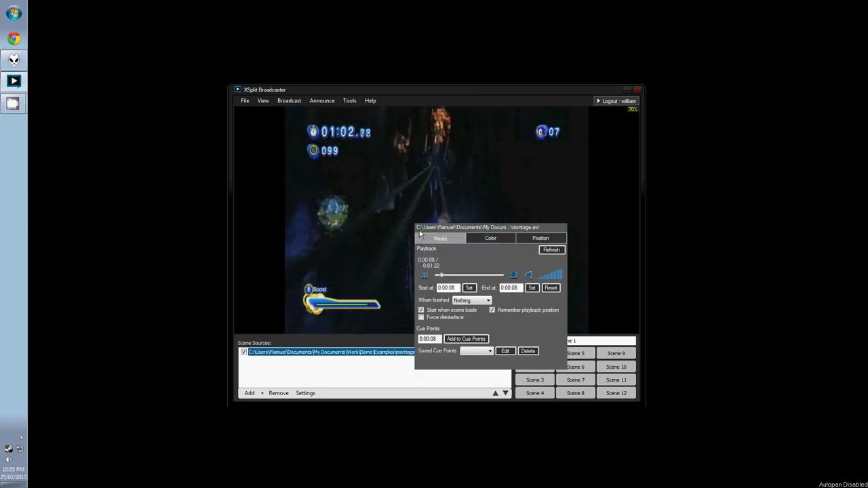
left_click(425, 275)
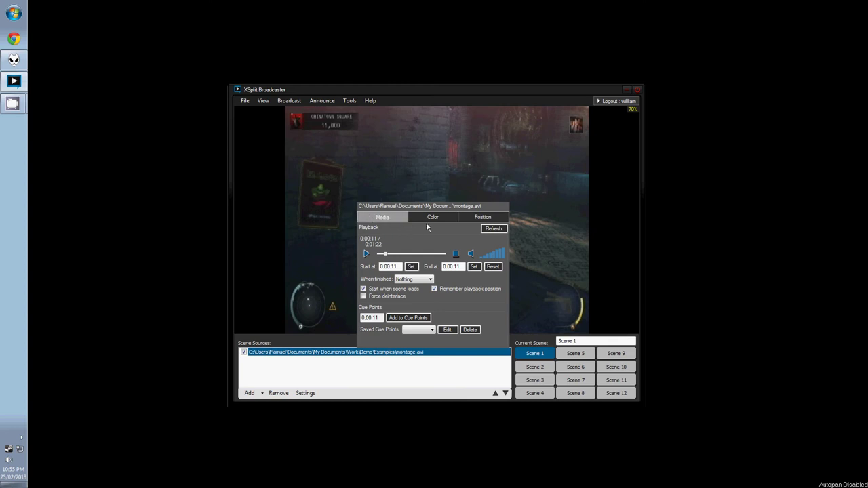
left_click(342, 238)
left_click(327, 352)
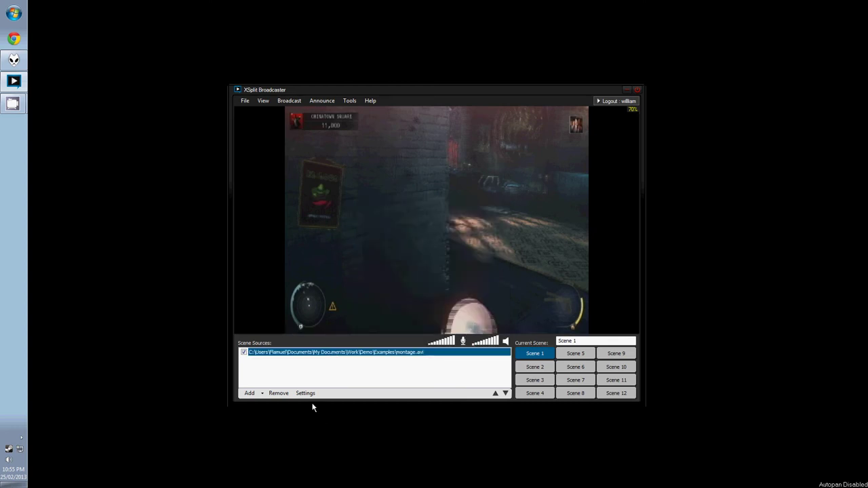
left_click(306, 394)
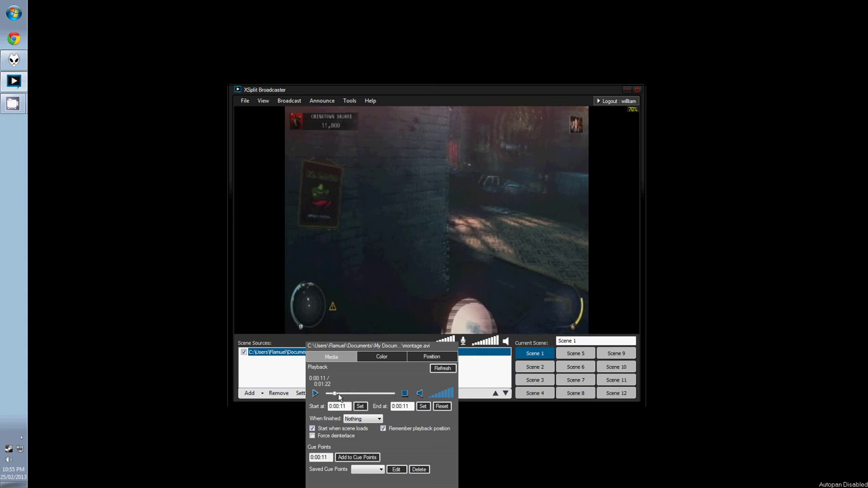
left_click_drag(335, 394, 327, 397)
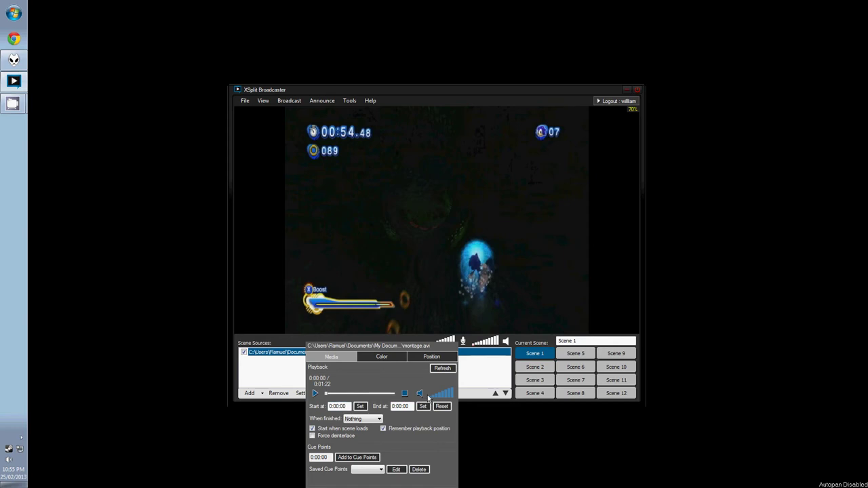
left_click(420, 394)
left_click(354, 420)
left_click(351, 439)
left_click(289, 373)
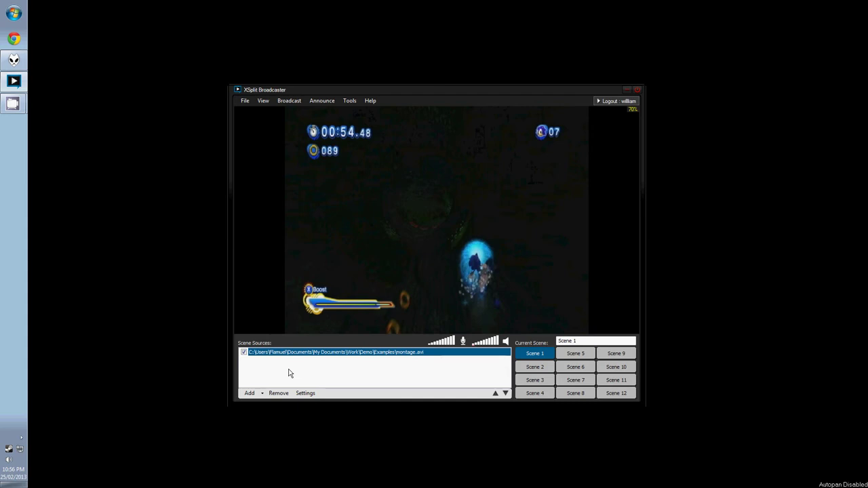
In Scene 2, add a title source and replace its text with 'Gaming Montage coming up'.
left_click(524, 371)
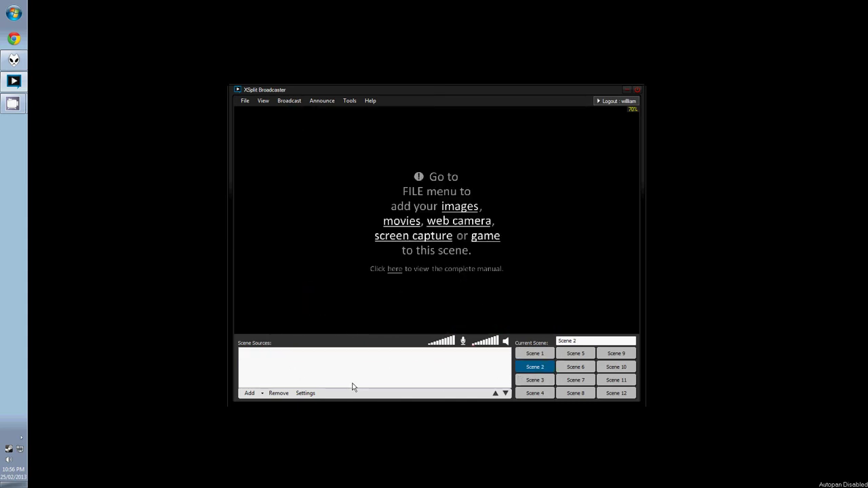
left_click(254, 394)
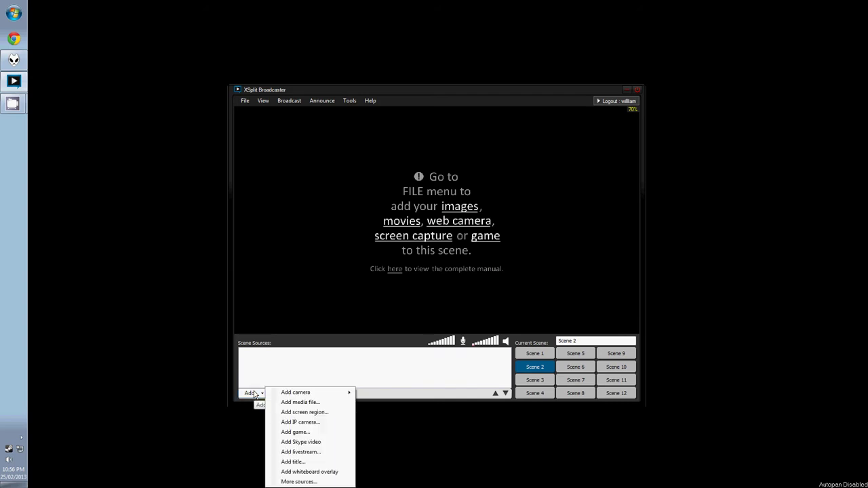
left_click(299, 462)
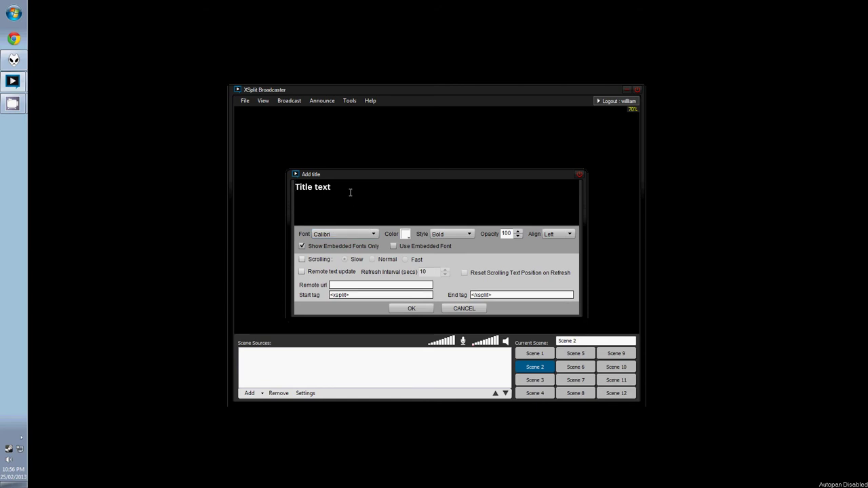
left_click_drag(352, 189, 291, 188)
type("Gaming Montage coming up!")
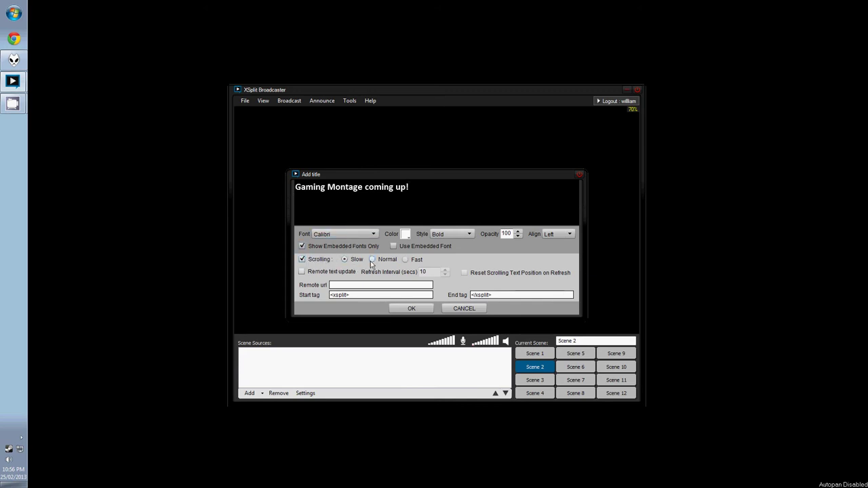
Keep the title's default colour and the Calibri font.
left_click(407, 235)
left_click(405, 231)
left_click(373, 234)
scroll(376, 252, "up", 2)
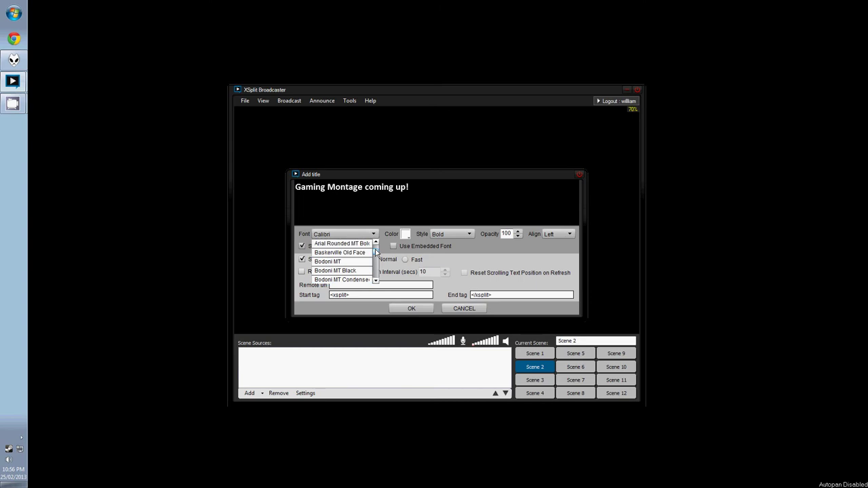
scroll(376, 252, "up", 1)
scroll(376, 252, "down", 15)
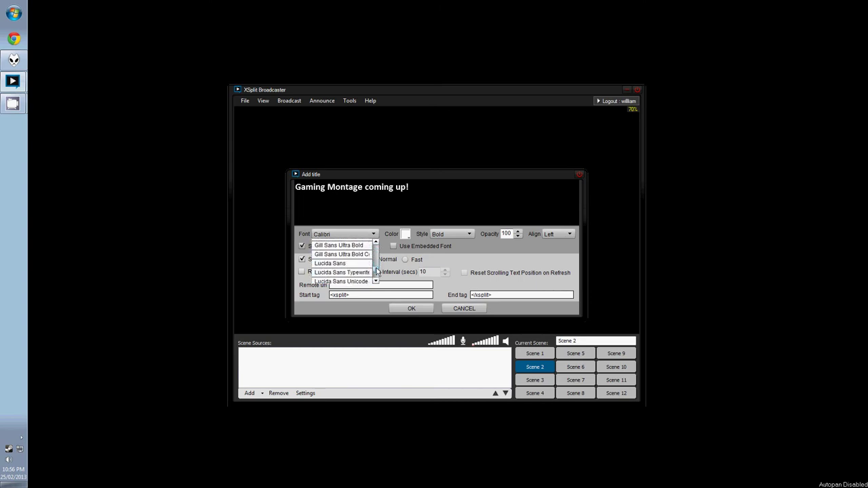
left_click_drag(377, 270, 378, 243)
left_click(342, 234)
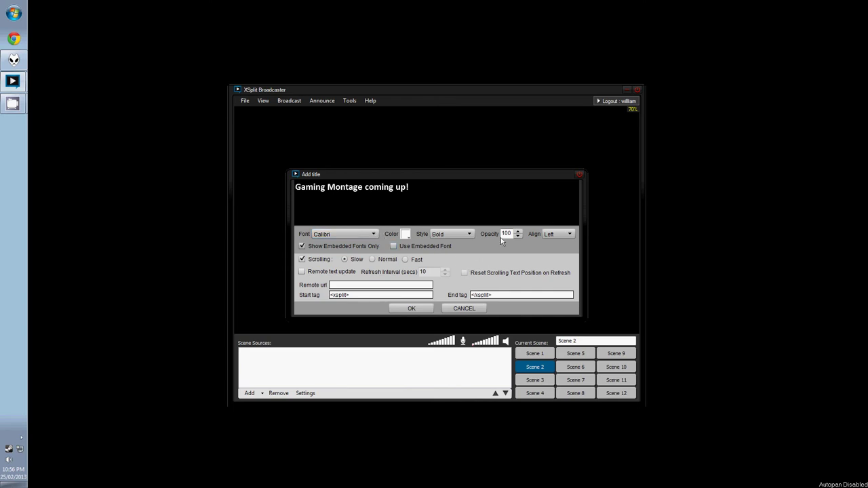
Add the title and reshape it into a thin full-width ticker strip at the preview's bottom.
left_click(412, 309)
left_click(407, 166)
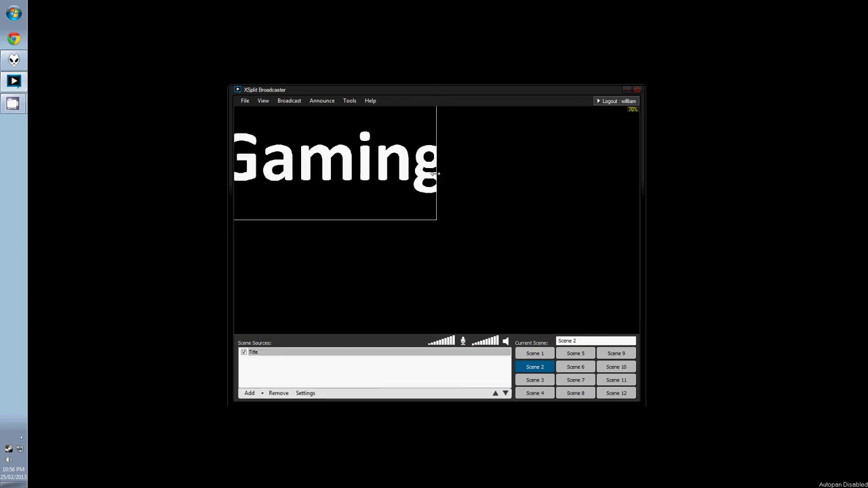
left_click_drag(437, 169, 652, 180)
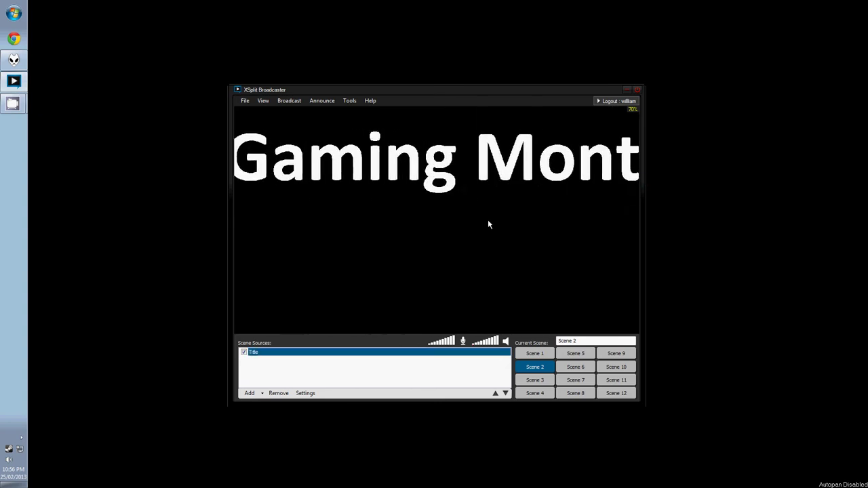
left_click_drag(488, 217, 481, 164)
left_click(346, 304)
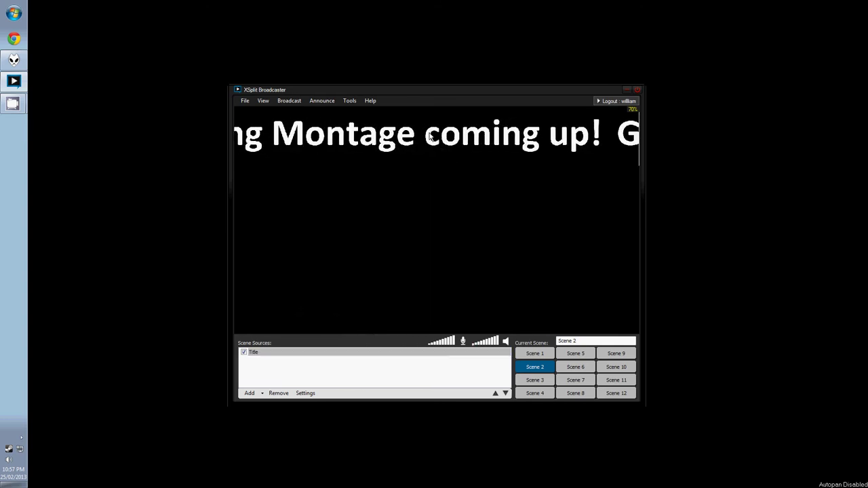
left_click_drag(429, 138, 435, 310)
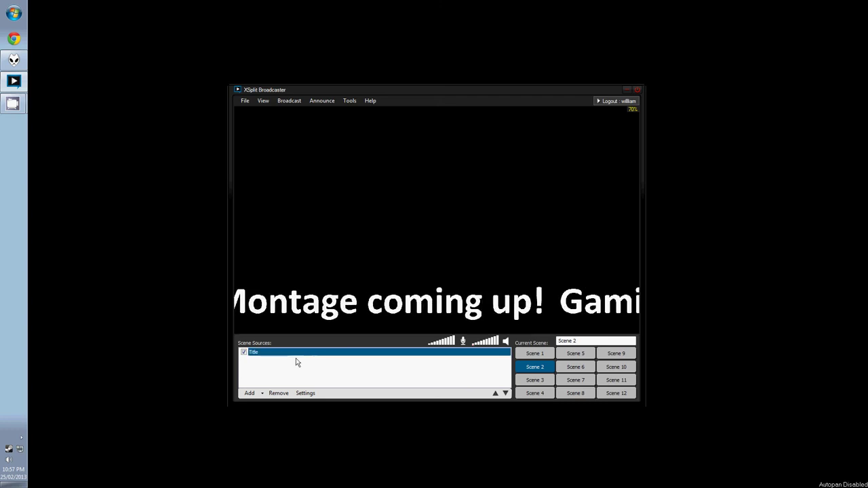
left_click(258, 396)
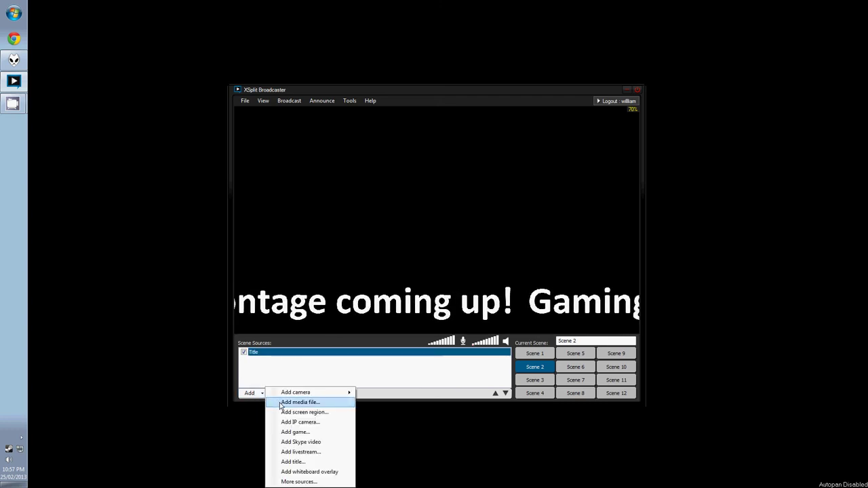
Add the Hitman Absolution image from Pictures > Wallpaper and enlarge it to fill the preview.
left_click(280, 404)
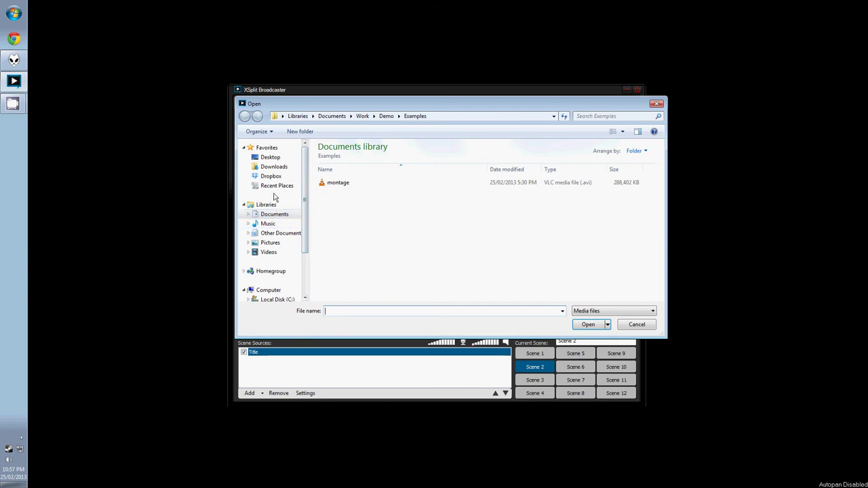
left_click(270, 243)
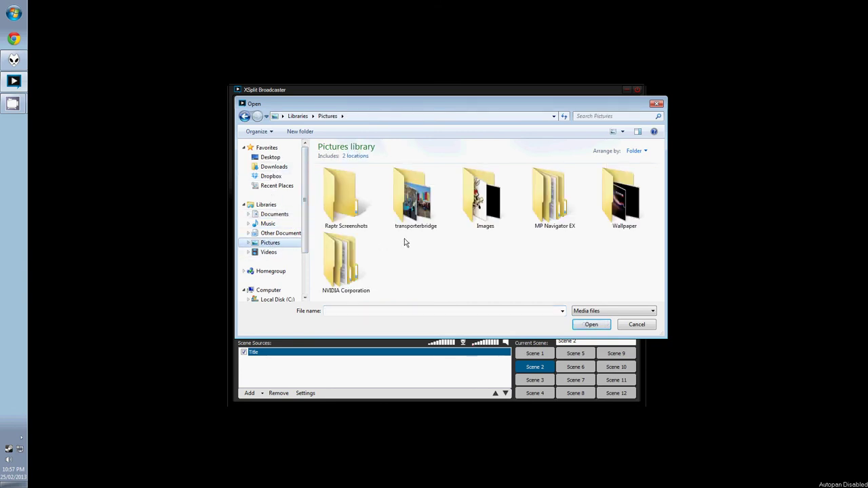
double_click(644, 202)
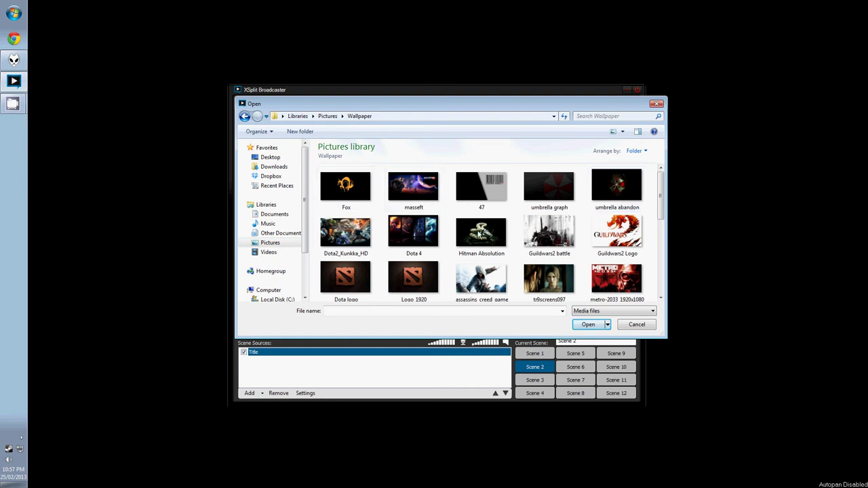
double_click(486, 234)
left_click_drag(465, 233, 261, 233)
left_click_drag(436, 225, 584, 268)
left_click_drag(636, 272, 649, 277)
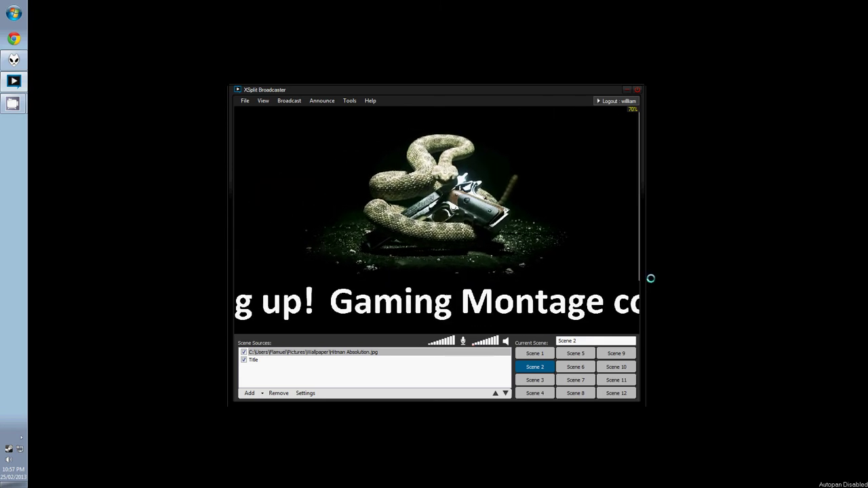
left_click(461, 353)
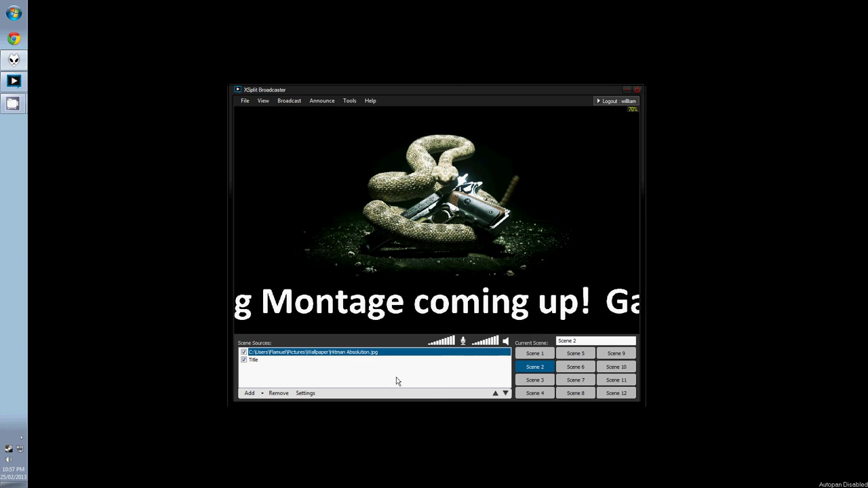
View Scene 1's montage, return to Scene 2, and bring up the add-source list.
left_click(536, 354)
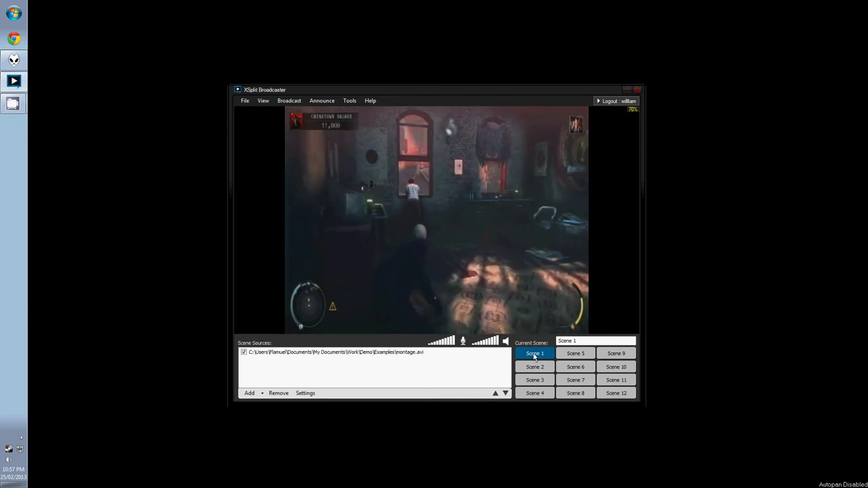
left_click(536, 367)
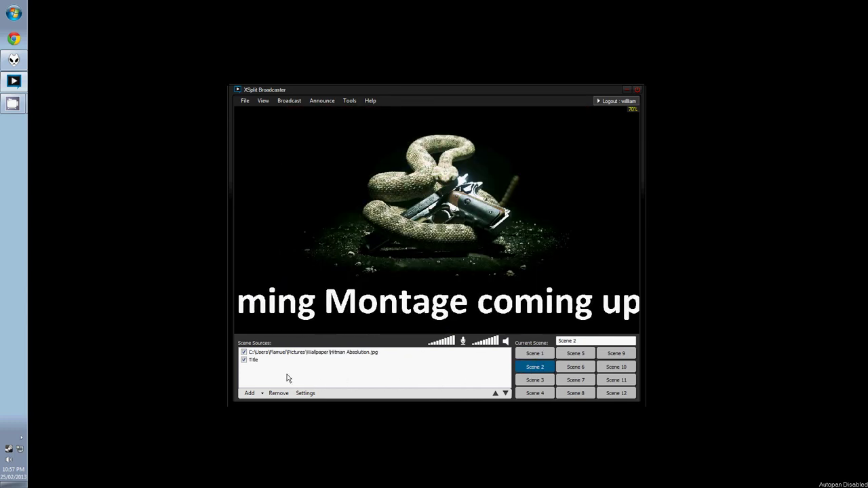
left_click(253, 393)
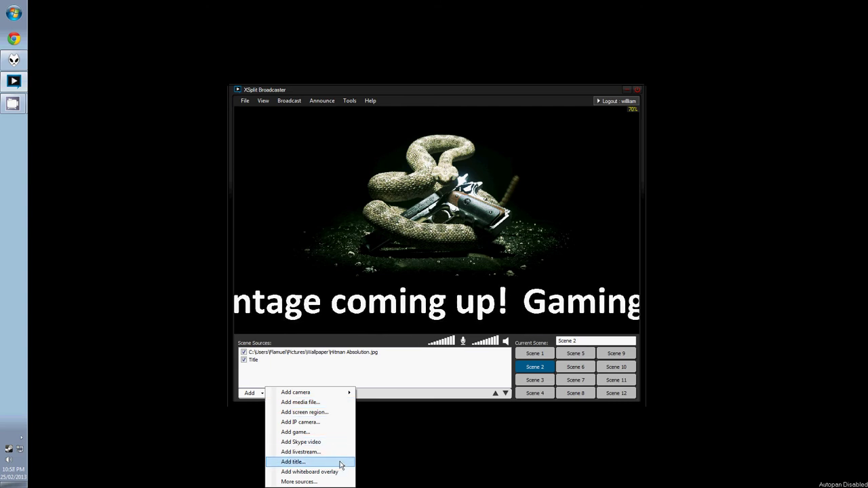
left_click(331, 482)
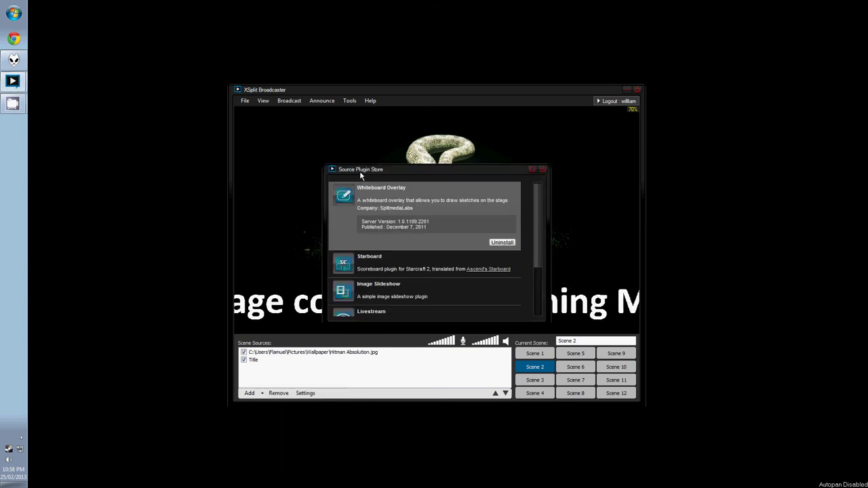
left_click_drag(536, 190, 542, 255)
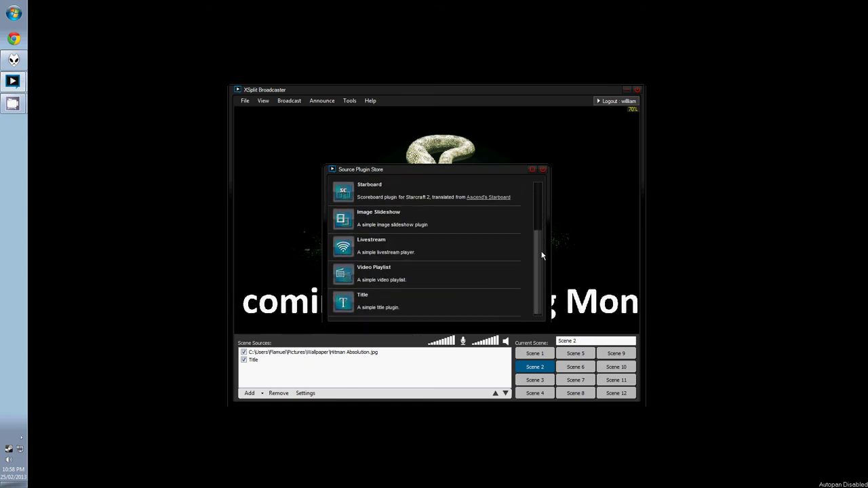
left_click(544, 170)
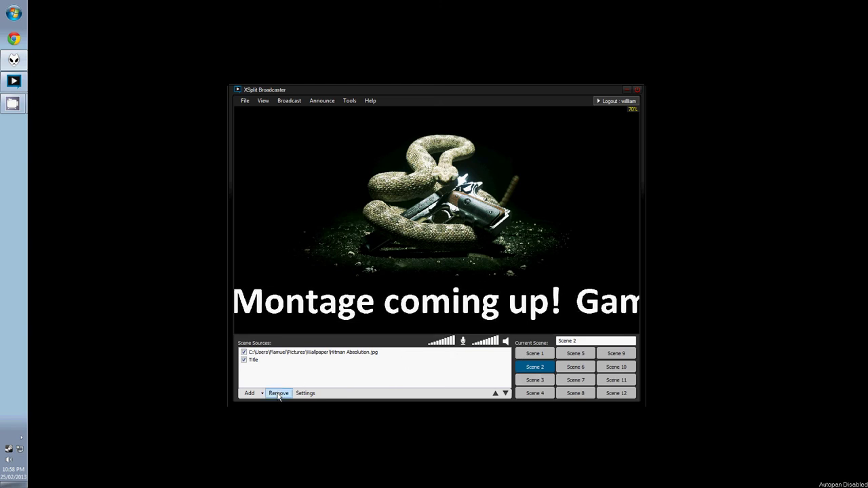
Hide and re-show the scrolling title, and nudge the wallpaper slightly down.
left_click(256, 361)
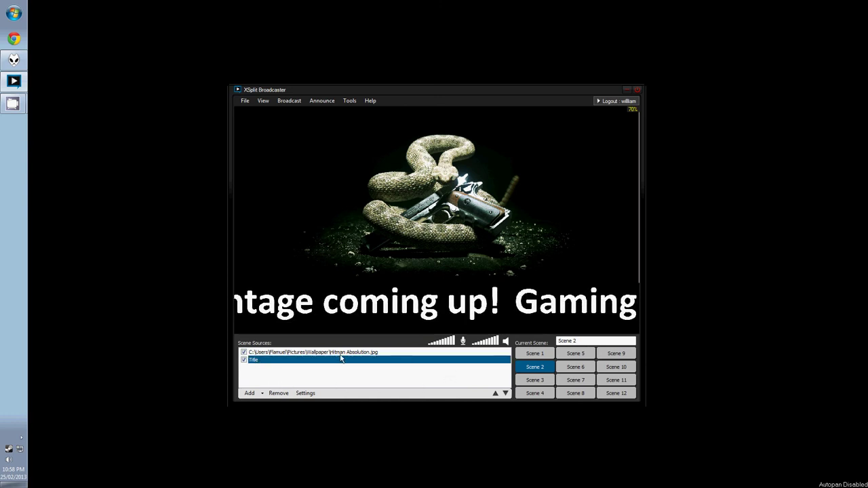
left_click(244, 360)
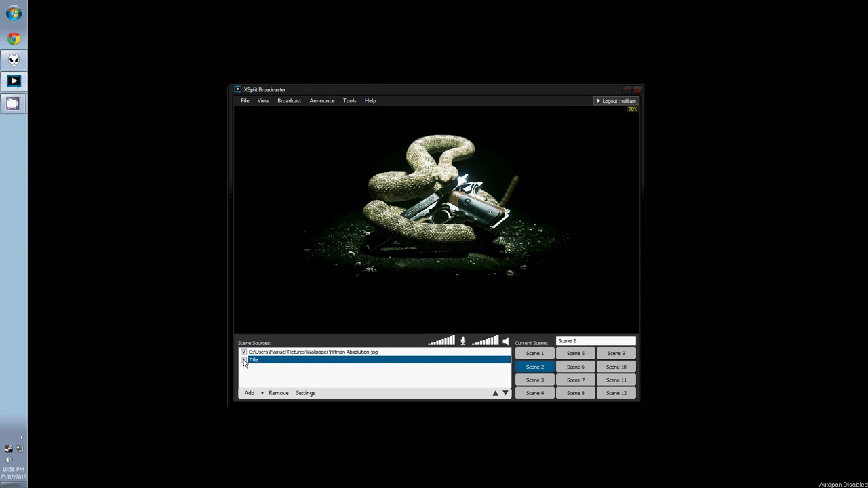
left_click(244, 361)
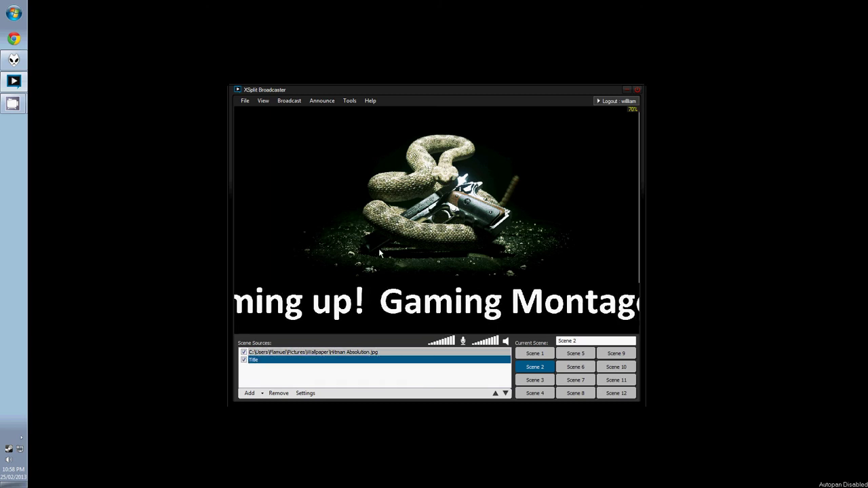
left_click_drag(379, 249, 378, 304)
Reorder the Title source behind and then back in front of the wallpaper.
left_click(291, 353)
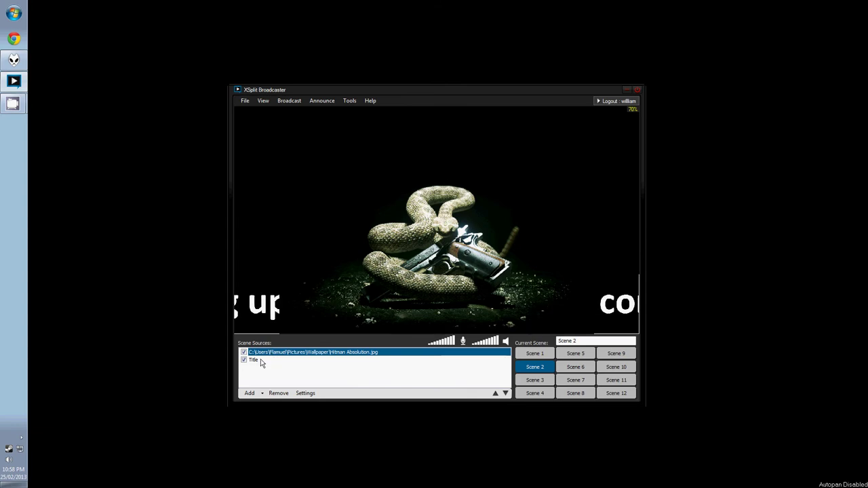
left_click(254, 361)
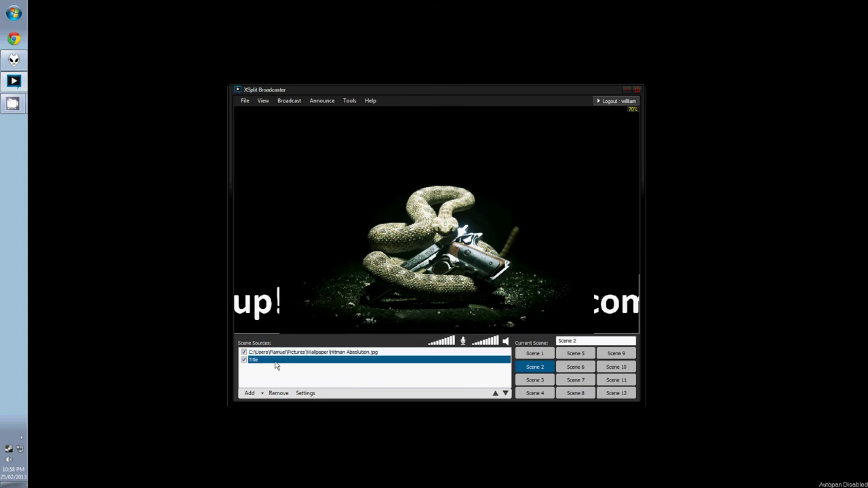
left_click(496, 395)
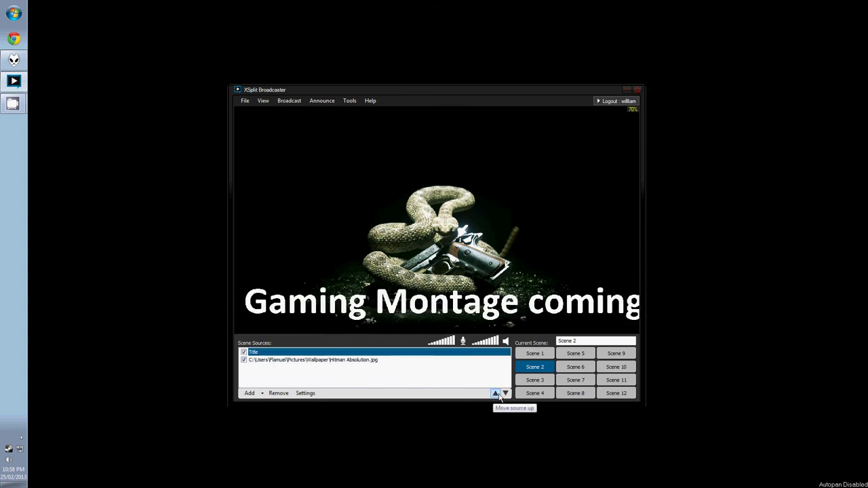
left_click(506, 395)
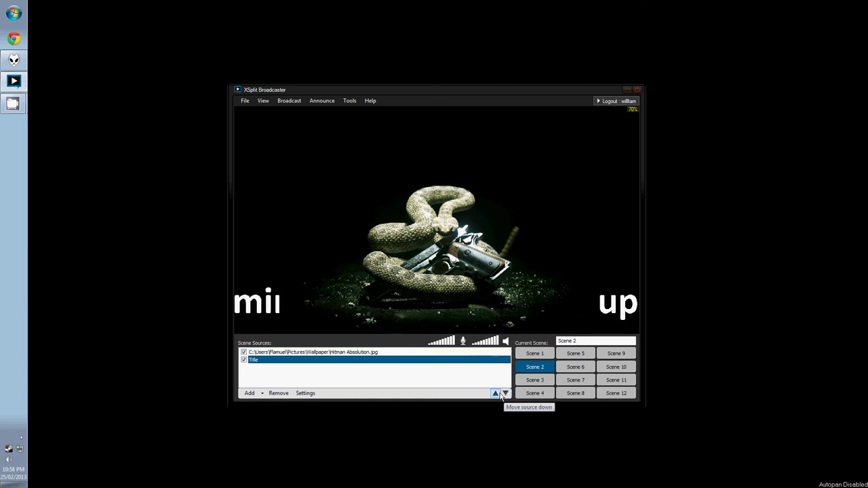
left_click(496, 394)
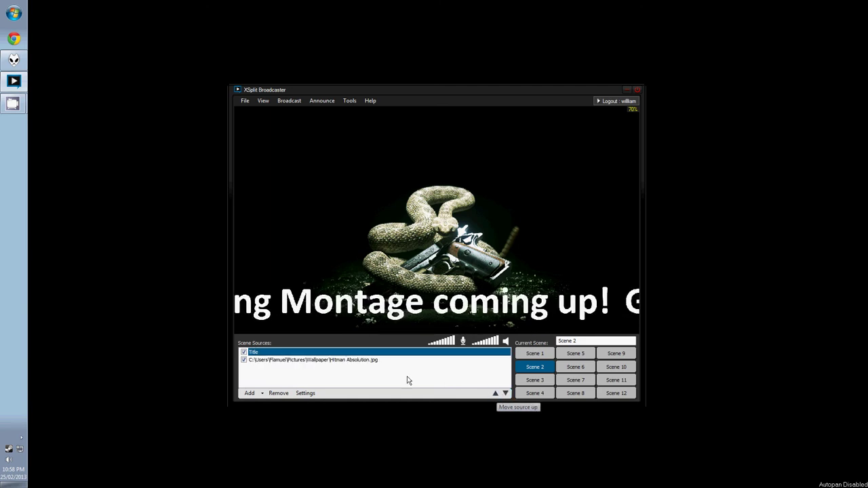
Remove the Title and the Hitman Absolution.jpg wallpaper sources from Scene 2.
left_click(278, 393)
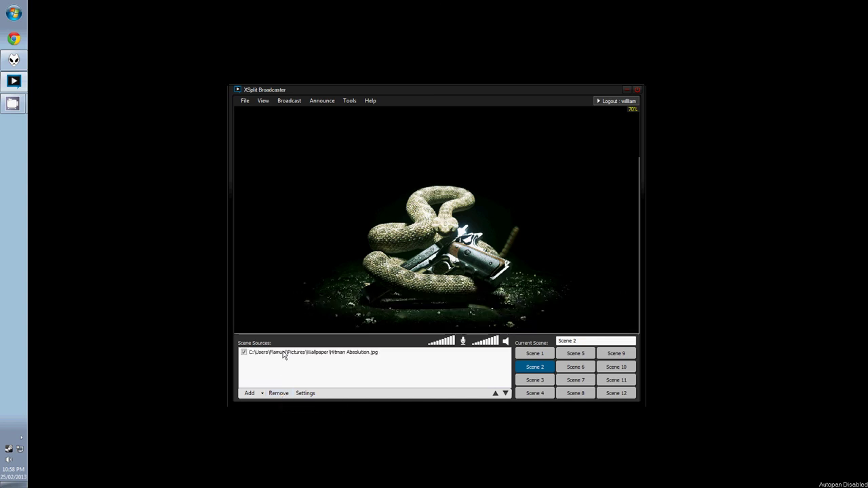
left_click(285, 353)
left_click(279, 393)
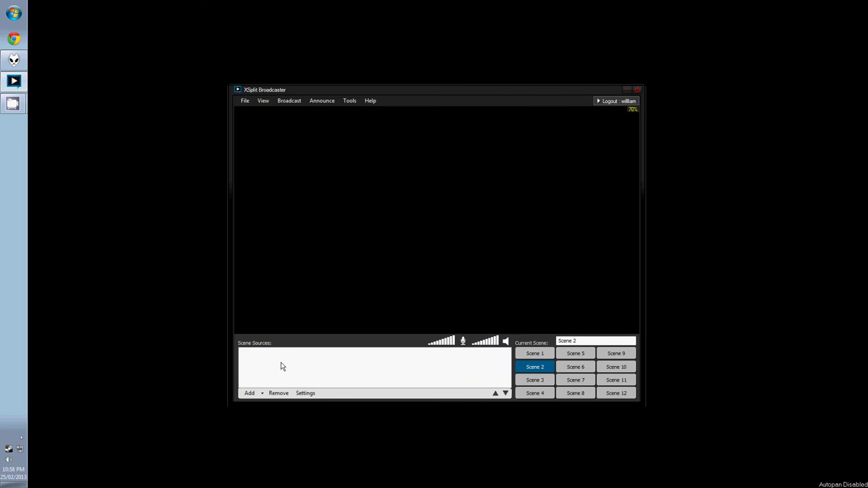
left_click(251, 394)
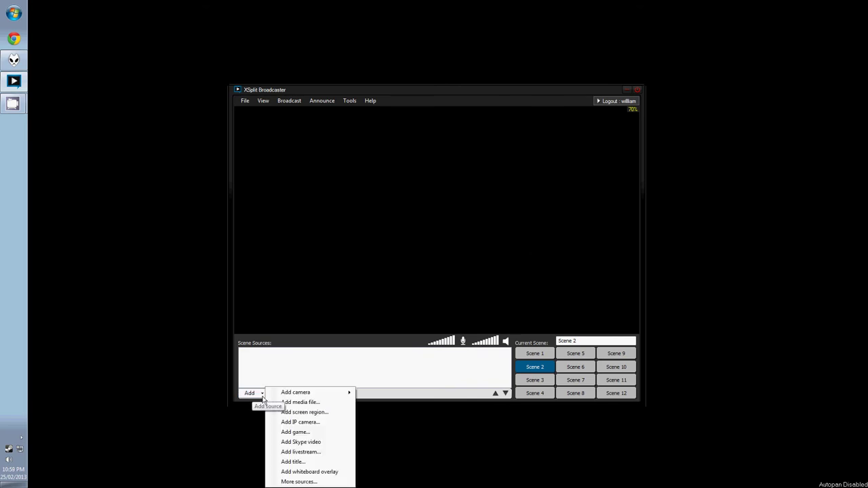
left_click(306, 415)
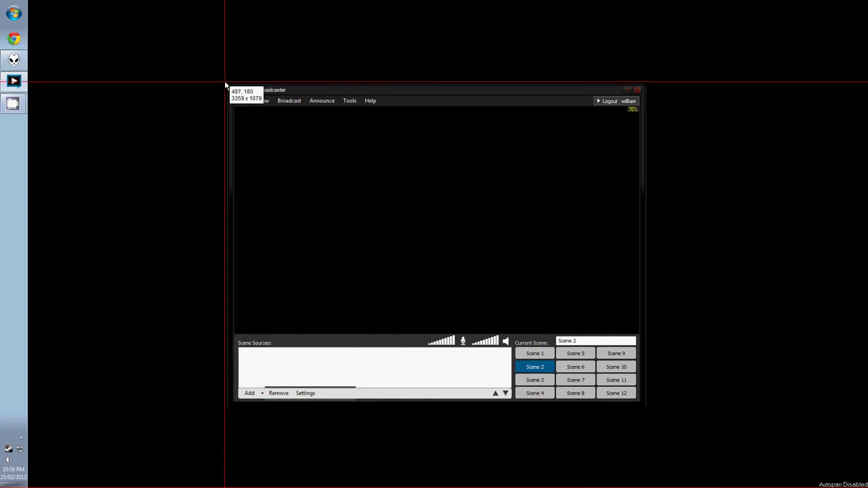
left_click_drag(226, 82, 646, 408)
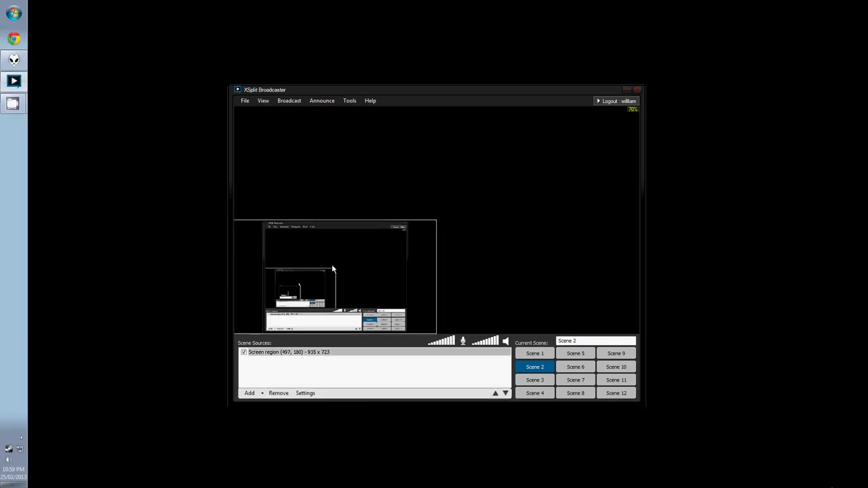
left_click_drag(332, 264, 471, 188)
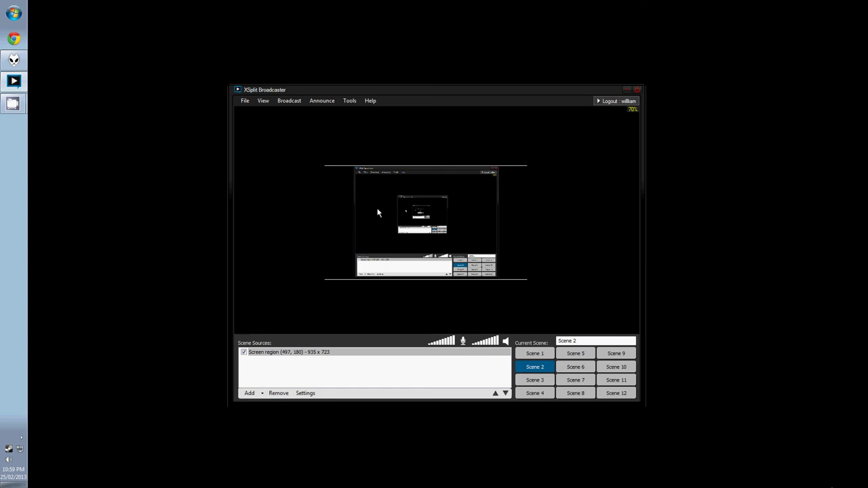
left_click(266, 352)
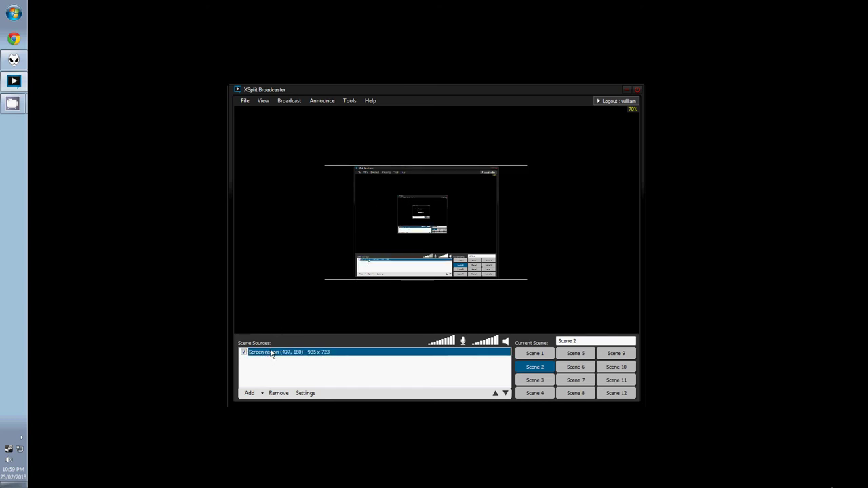
left_click(278, 394)
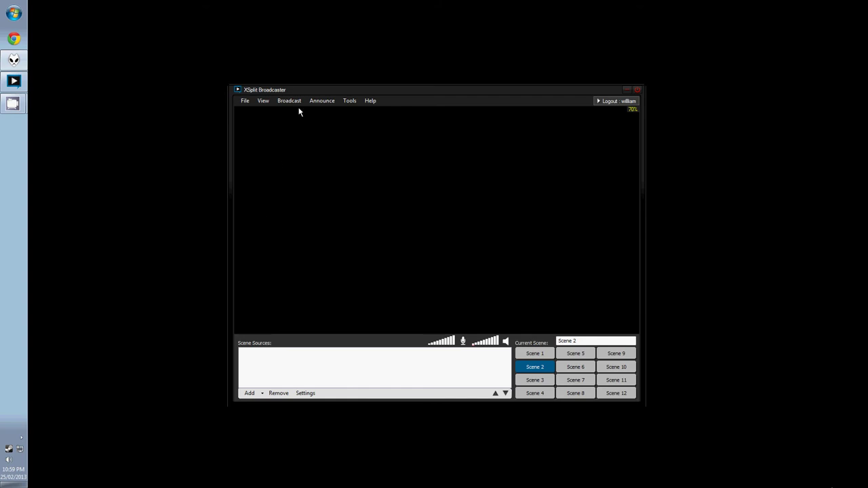
Capture the equalizer as a screen-region source and stretch it across the full preview width.
left_click(249, 394)
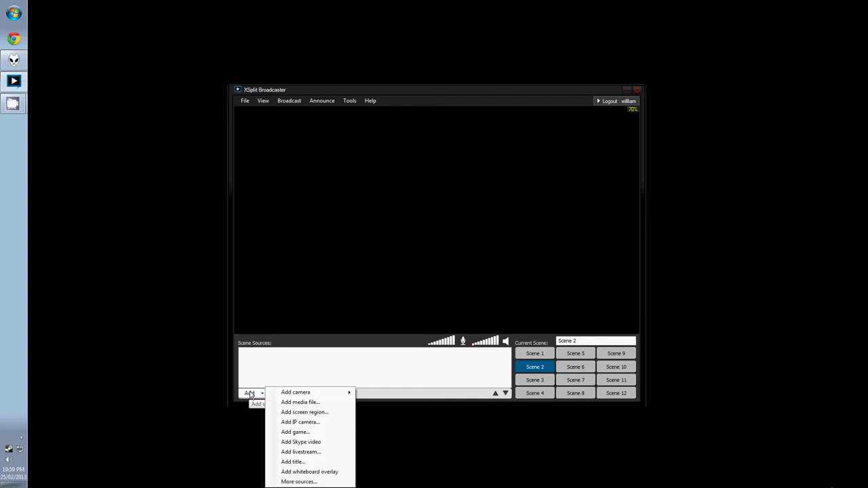
left_click(305, 412)
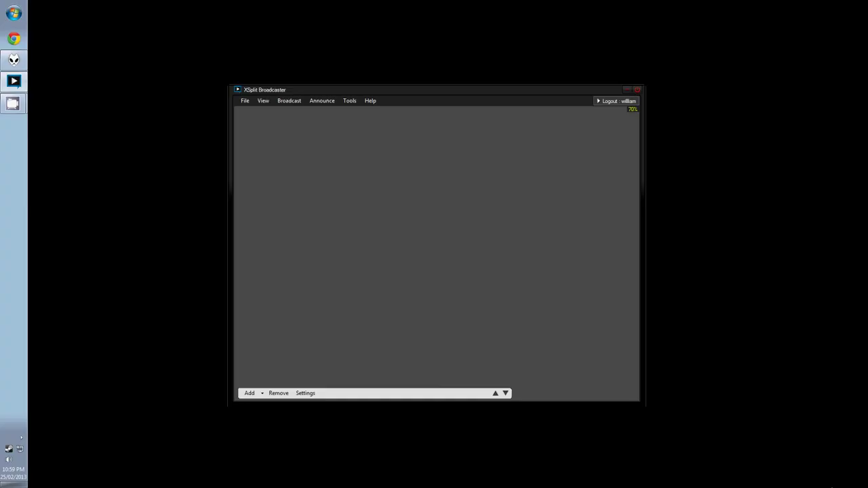
left_click_drag(473, 277, 325, 277)
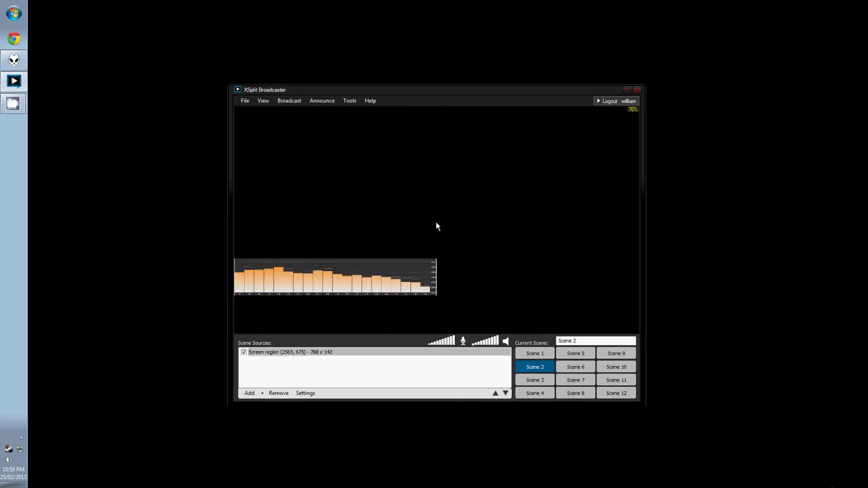
left_click_drag(436, 221, 682, 101)
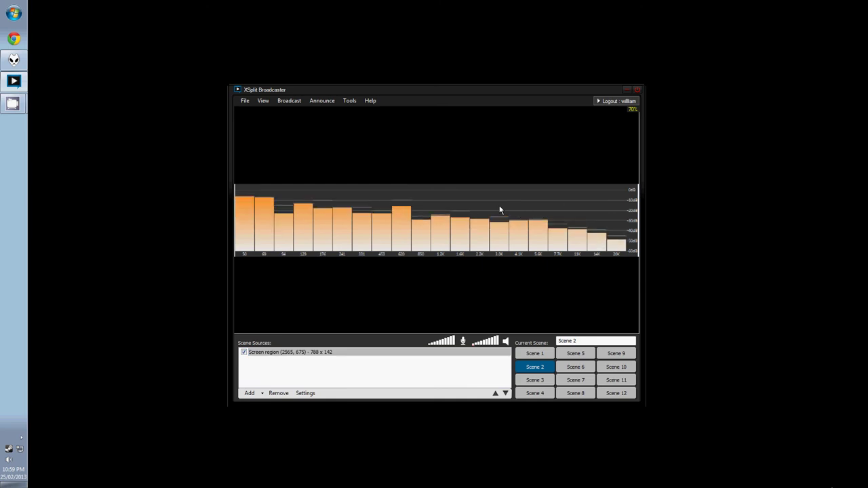
left_click(292, 353)
Add a title source reading 'Enjoy the Music during the break.' above the equalizer capture.
left_click(249, 394)
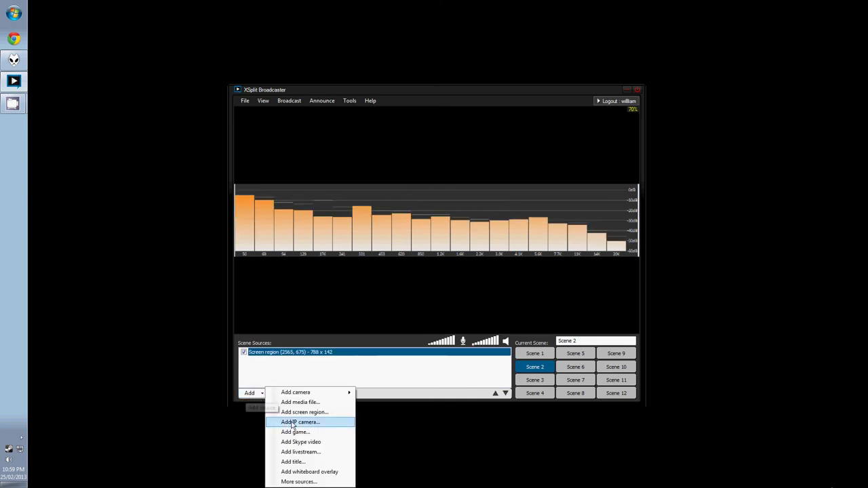
left_click(304, 464)
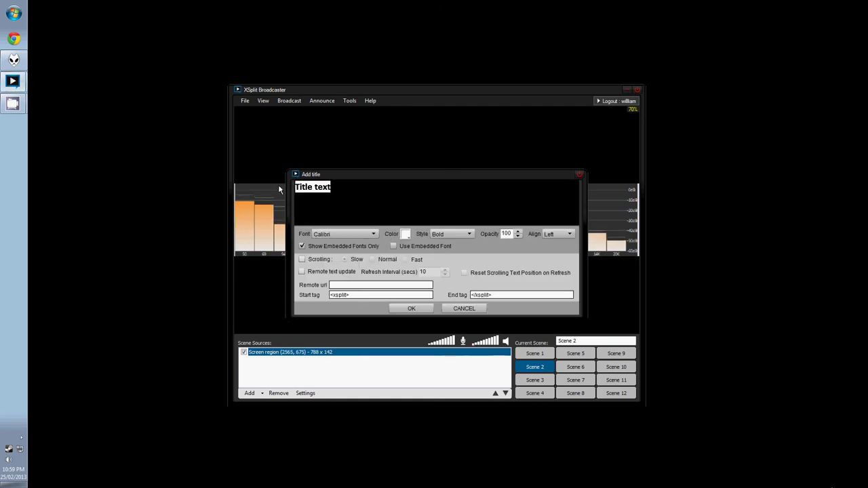
type("Enjoy th")
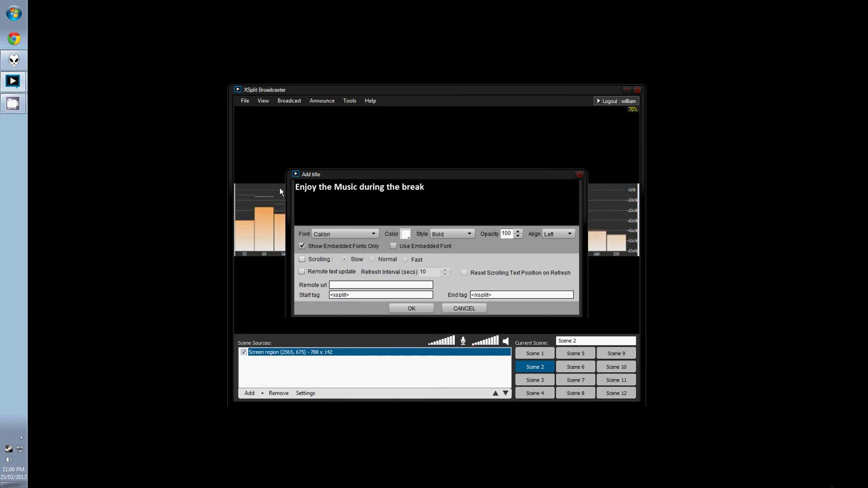
left_click(412, 309)
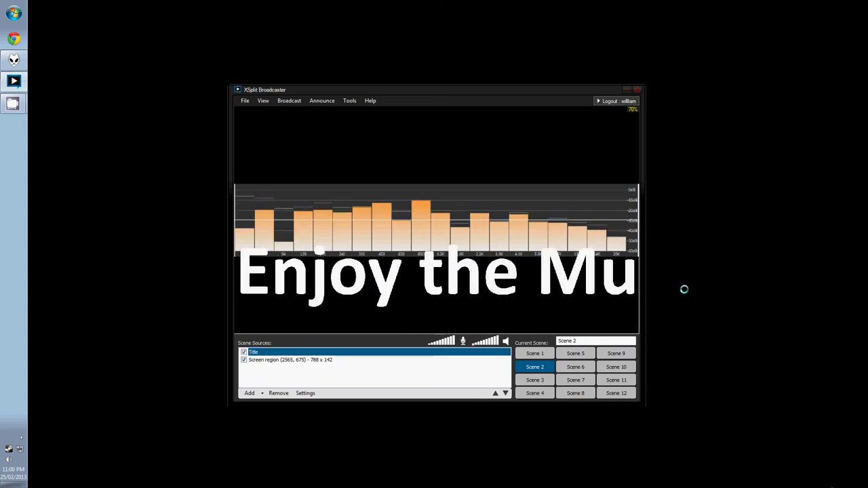
Lower the music title's top edge to squash it into a slimmer bar.
left_click_drag(463, 246, 448, 293)
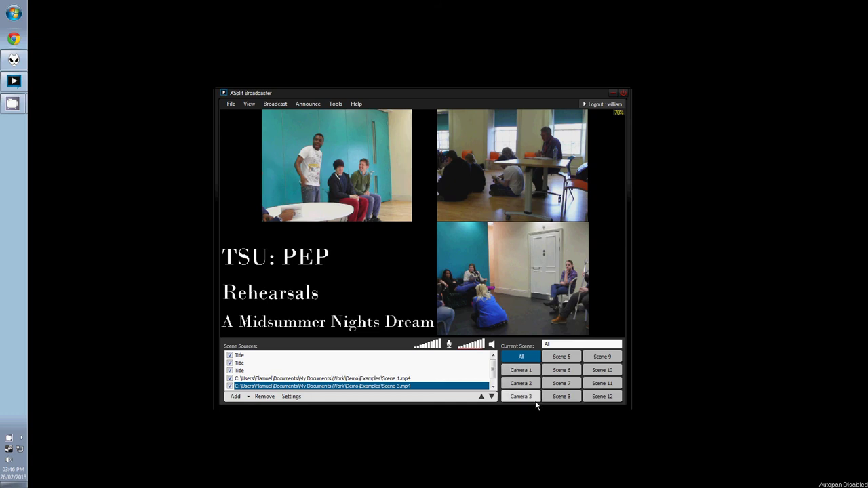
Save the presentation as 'Rehearsal Cameras' in the Demo folder with File > Save presentation.
left_click(232, 103)
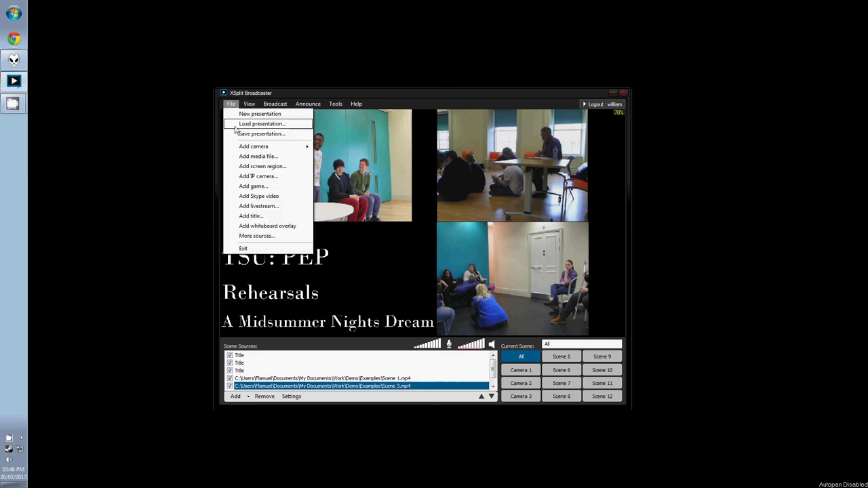
left_click(262, 134)
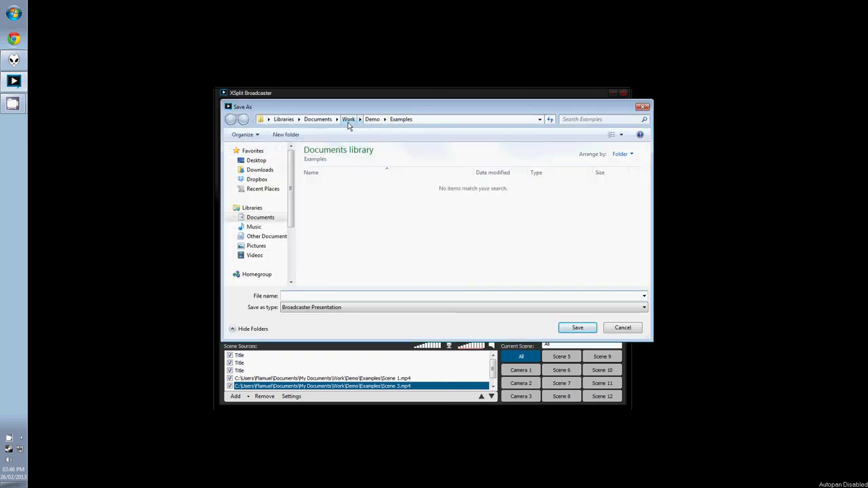
left_click(372, 120)
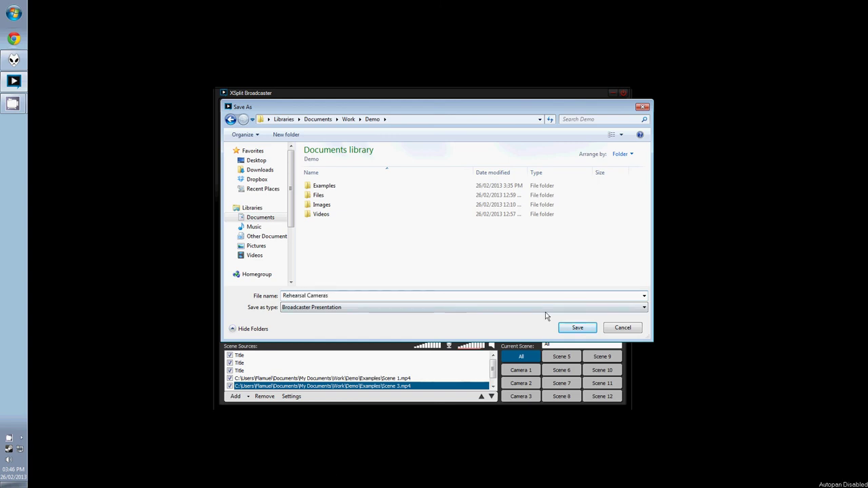
left_click(577, 328)
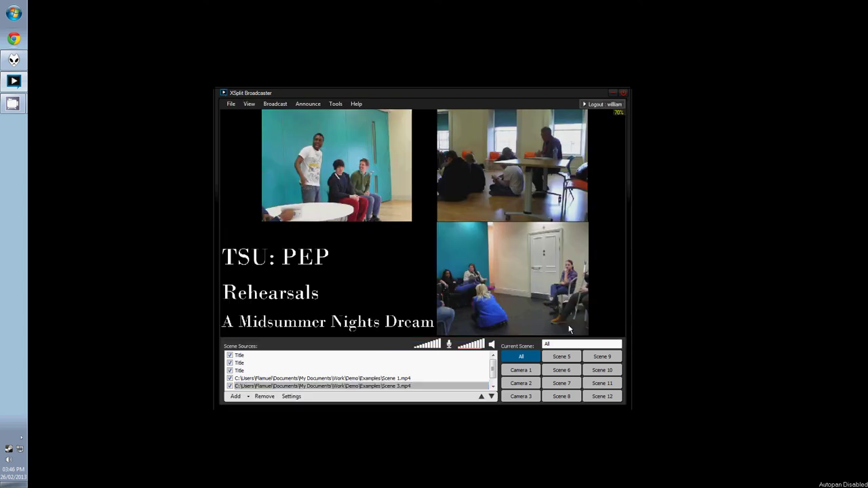
Load the saved Rehearsal Cameras presentation from the Open dialog.
left_click(231, 105)
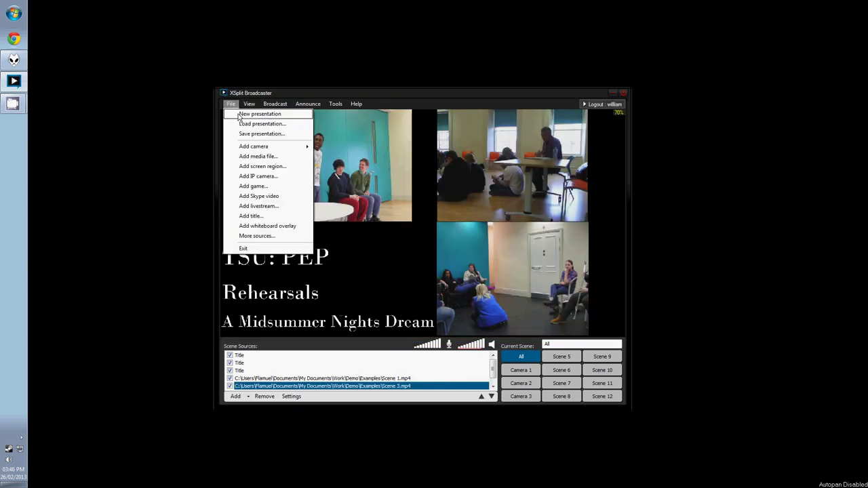
left_click(241, 123)
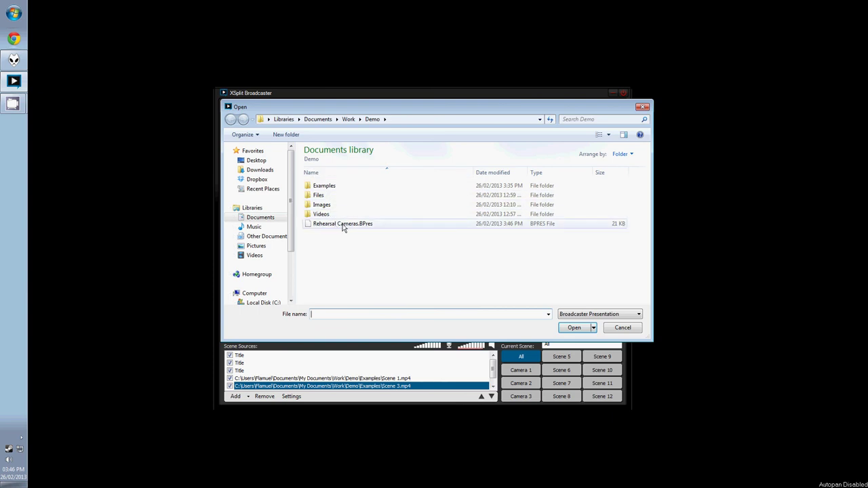
double_click(512, 225)
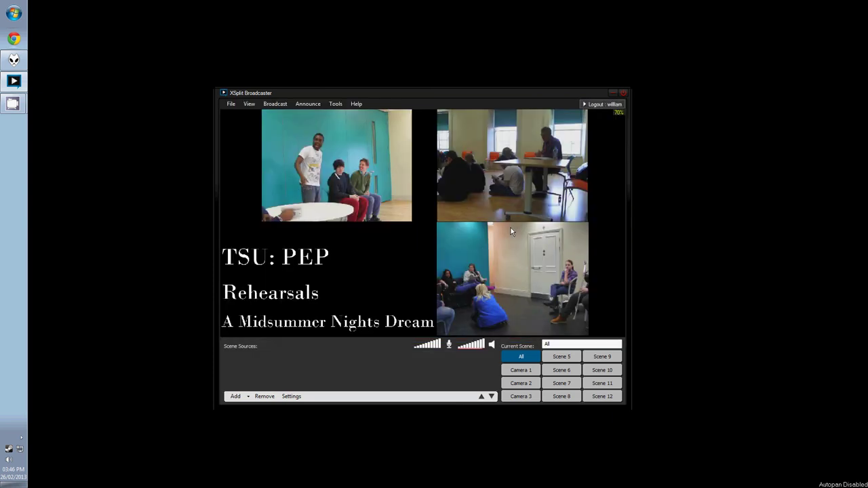
Start a new empty presentation, then reload Rehearsal Cameras.BPRES to restore its scenes.
left_click(230, 104)
left_click(237, 113)
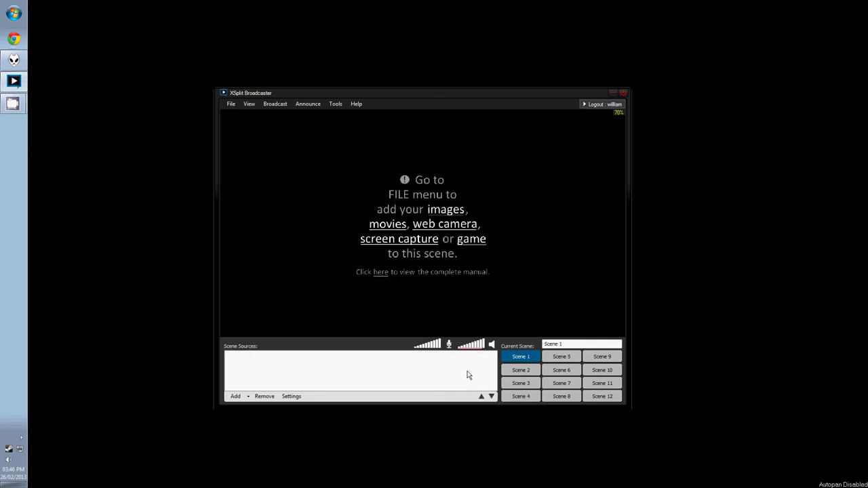
left_click(231, 104)
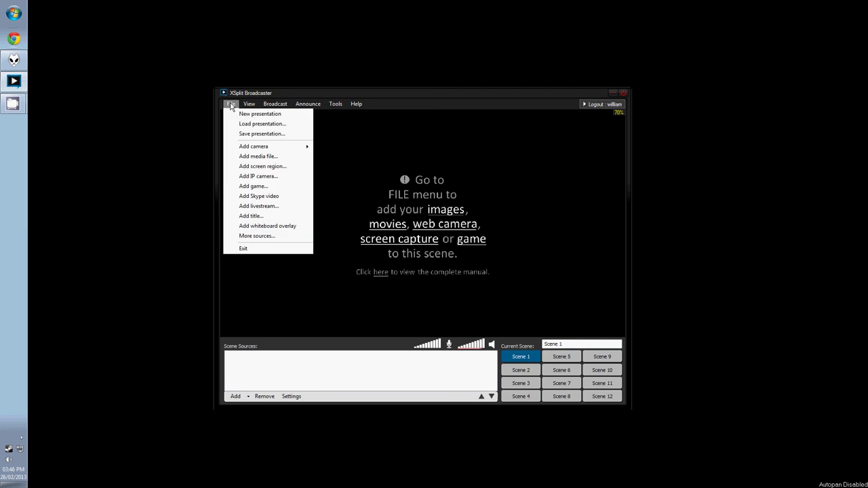
left_click(237, 122)
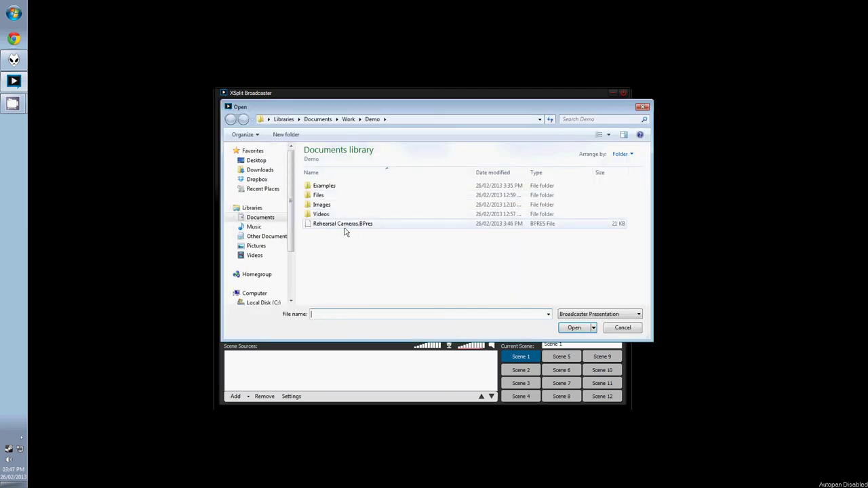
double_click(345, 224)
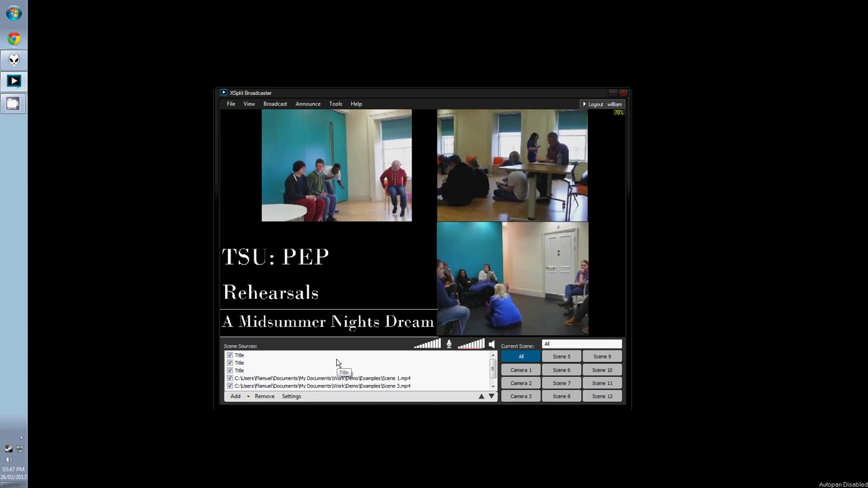
Preview the Camera 1, Camera 2 and Camera 3 scenes in turn, then return to All.
left_click(337, 370)
key("Escape")
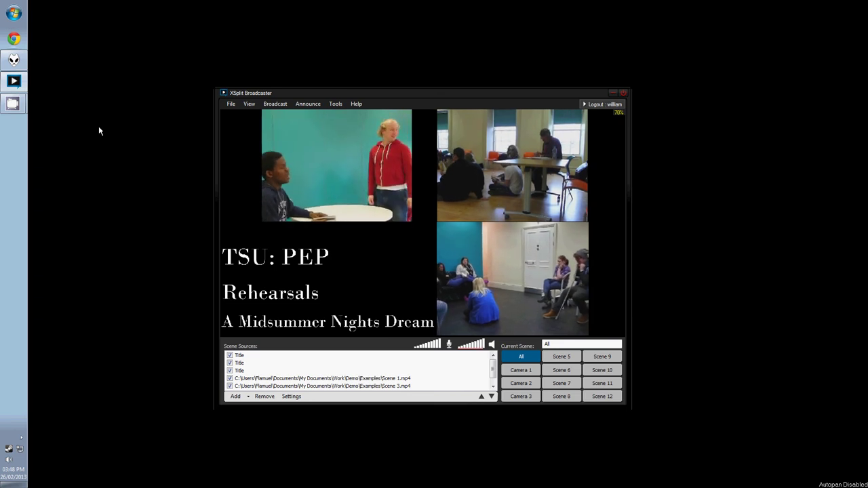
key("alt")
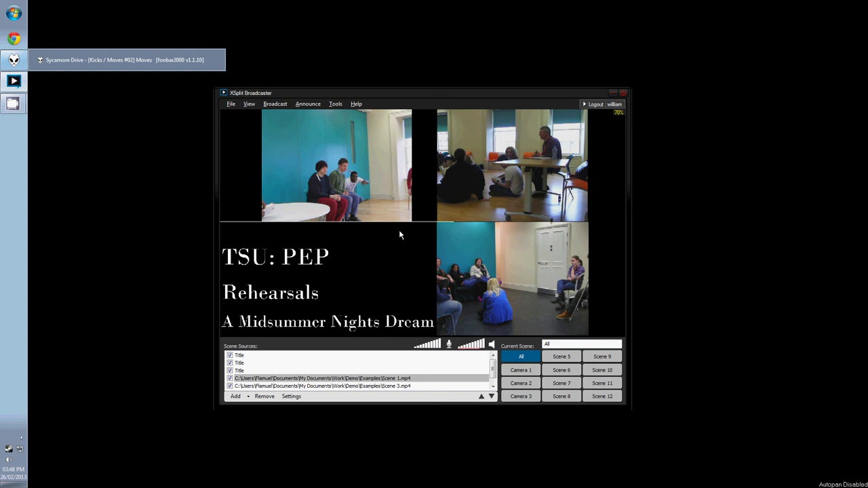
left_click(519, 371)
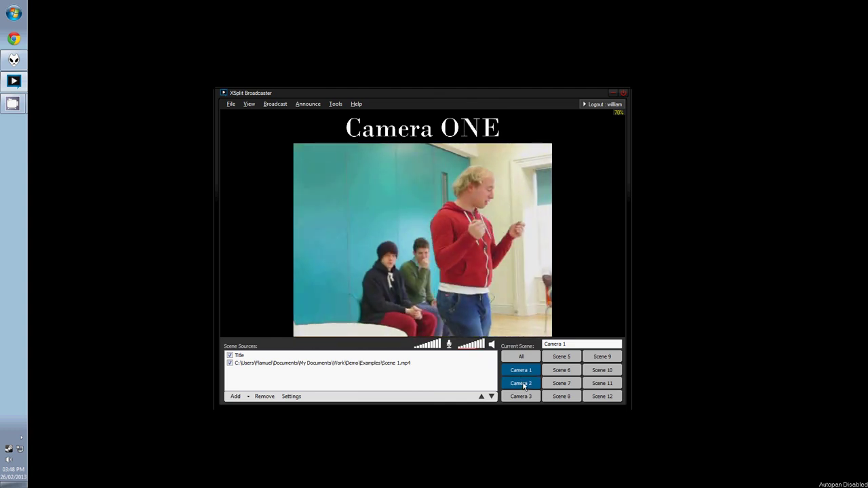
left_click(522, 385)
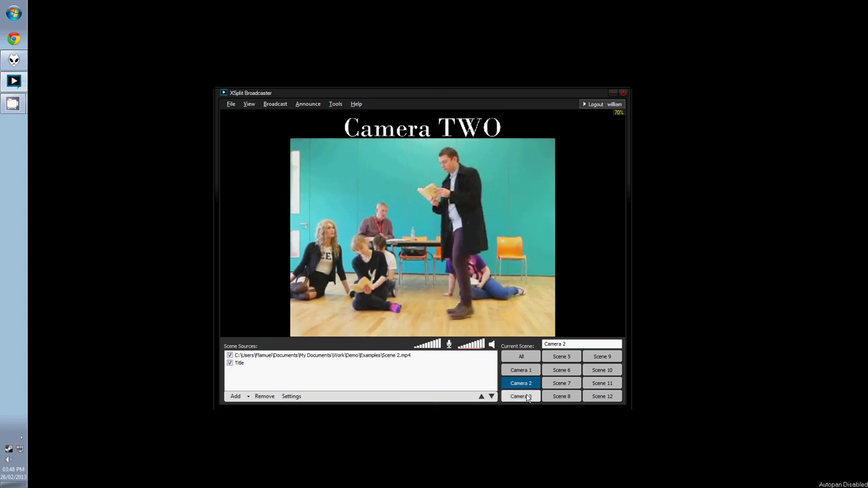
left_click(527, 397)
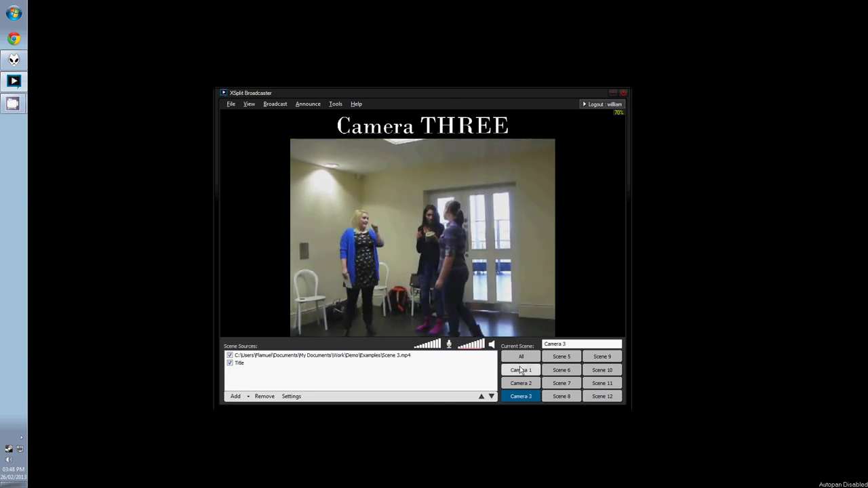
left_click(521, 362)
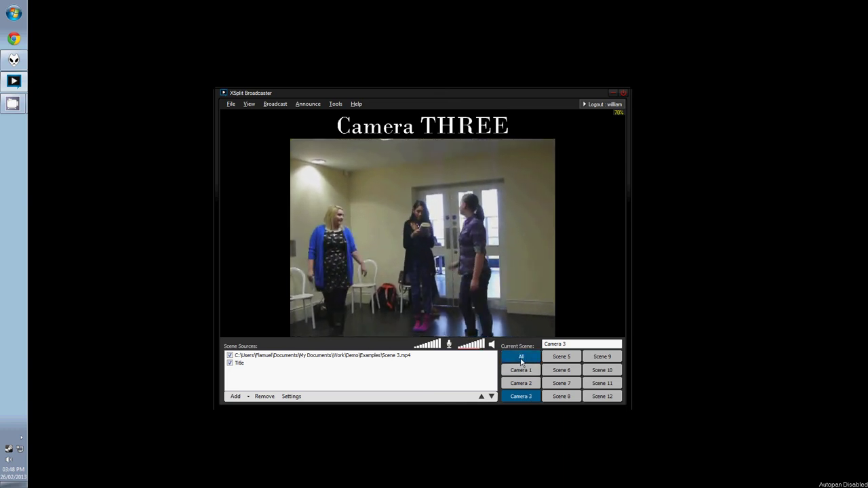
In General settings' Hotkeys list, select the Switch to Camera 3 action.
left_click(335, 105)
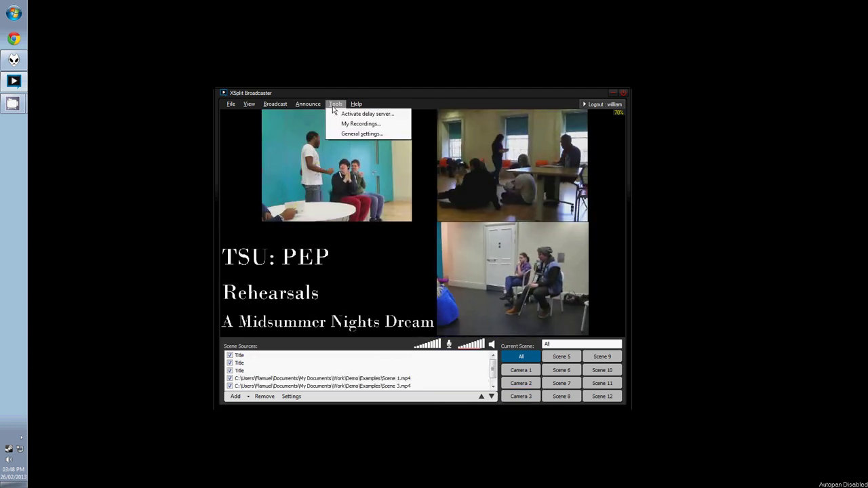
left_click(352, 134)
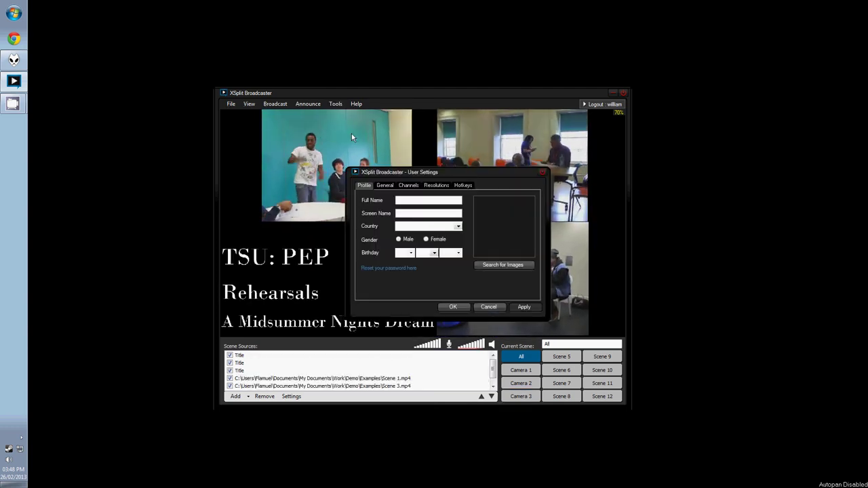
left_click(458, 187)
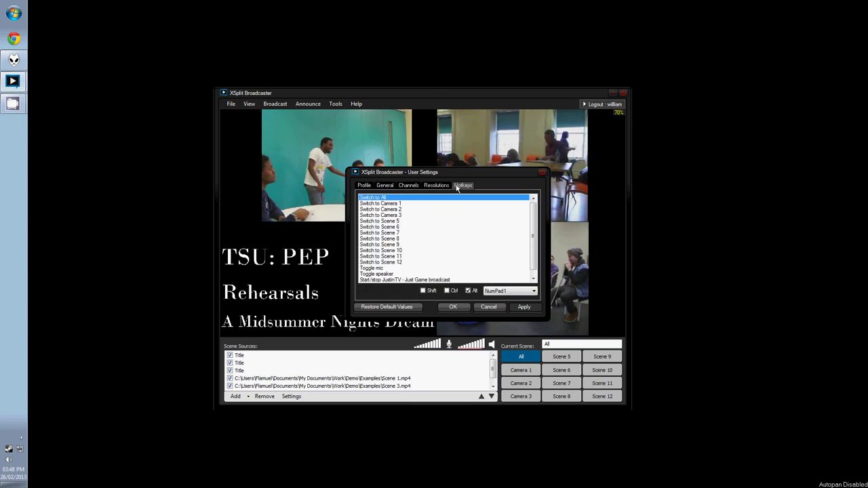
left_click(401, 204)
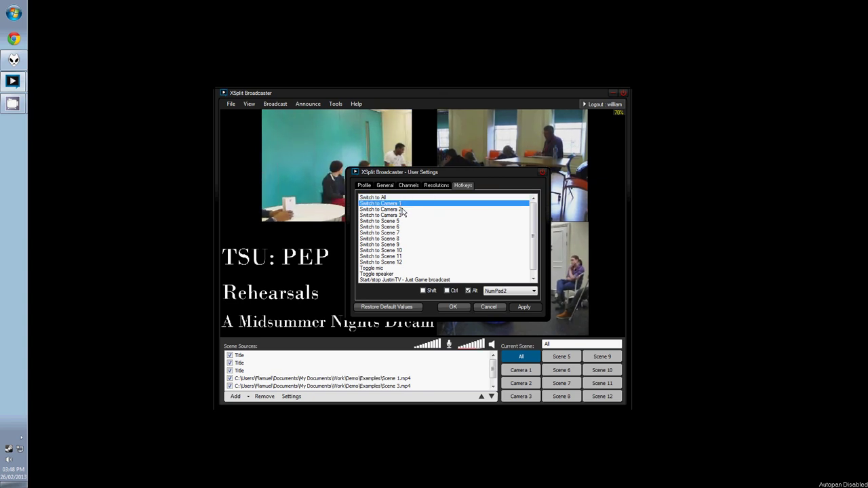
left_click(402, 210)
left_click(403, 216)
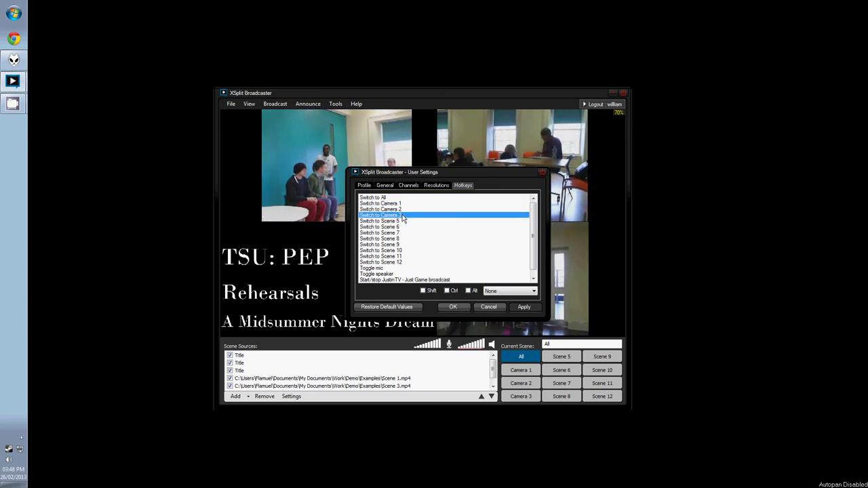
Assign NumPad4 as the Camera 3 hotkey, review the other hotkeys, and save the settings.
left_click(495, 292)
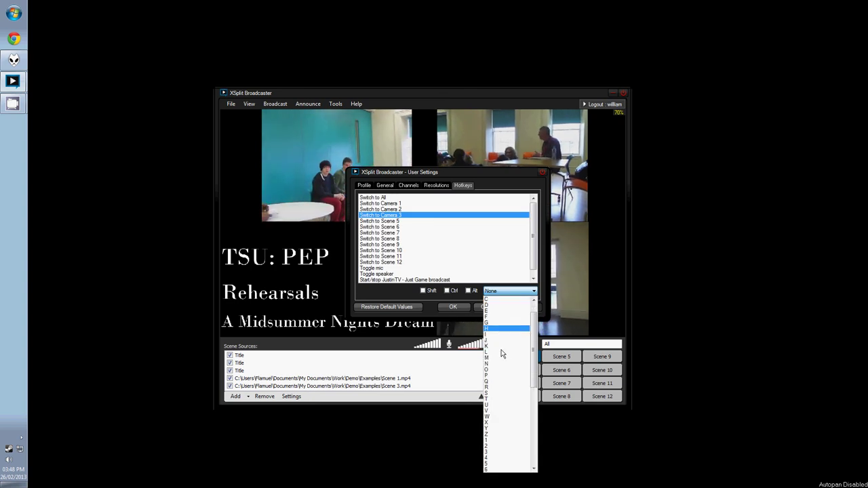
scroll(502, 359, "down", 4)
scroll(502, 359, "down", 7)
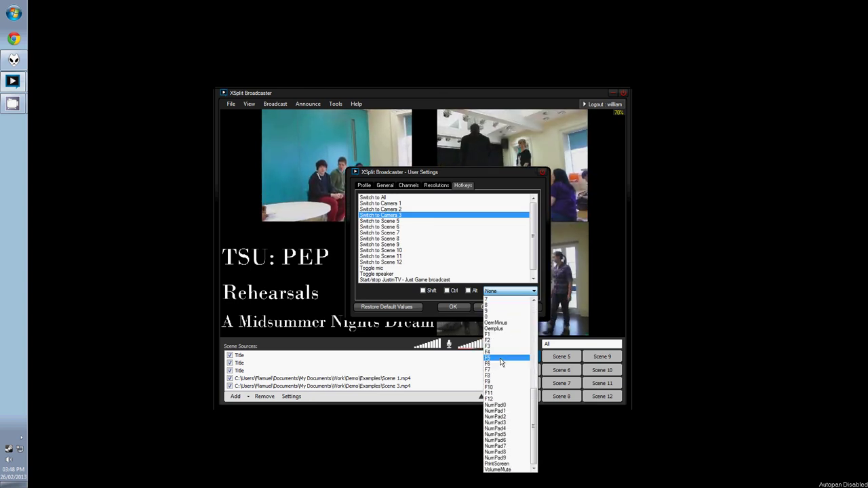
left_click(507, 428)
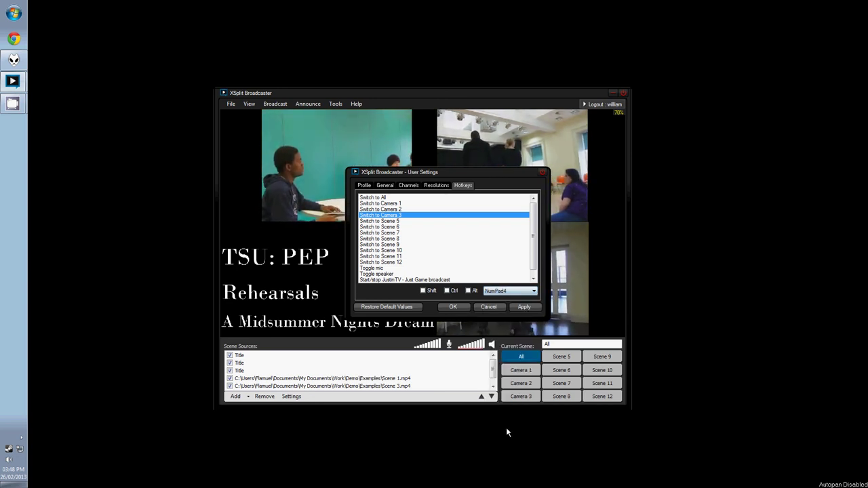
left_click(403, 206)
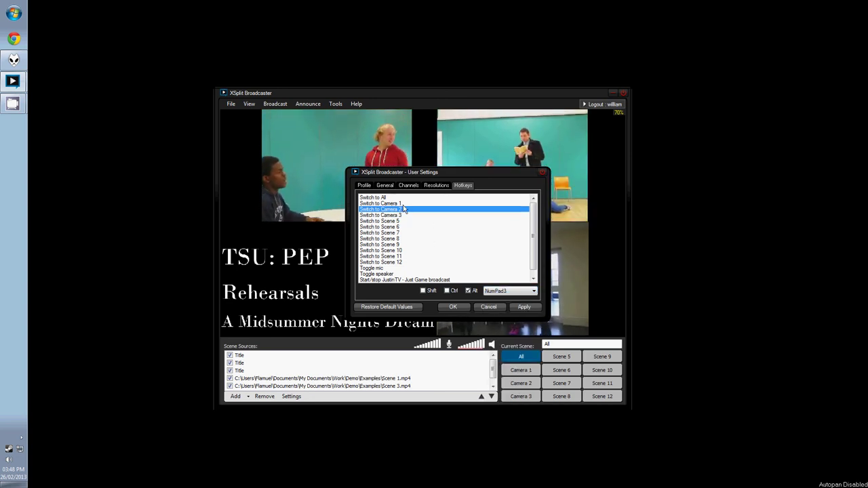
left_click(399, 198)
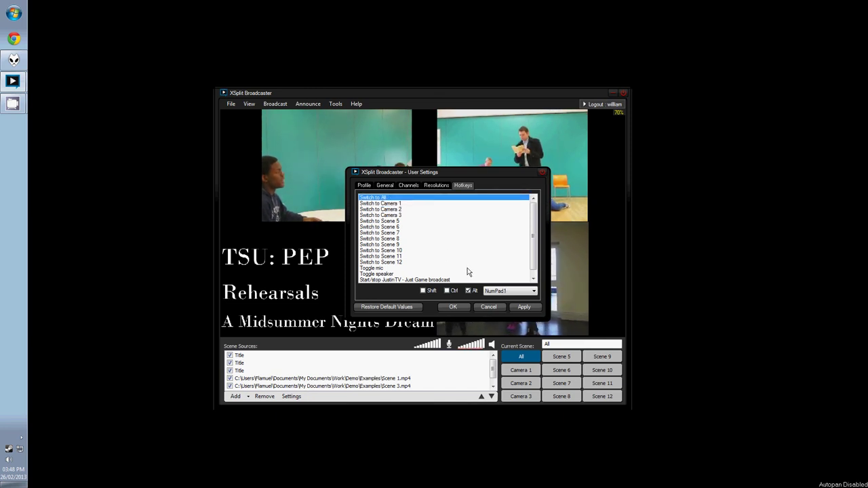
left_click(454, 308)
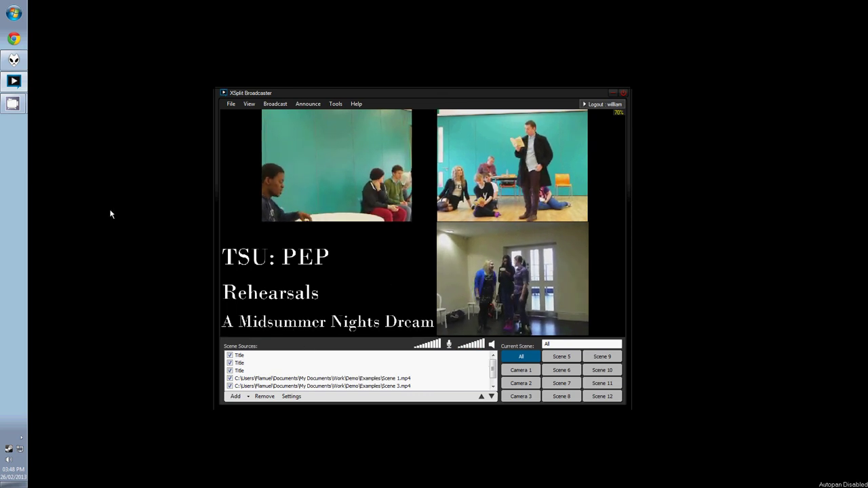
key("ctrl+2")
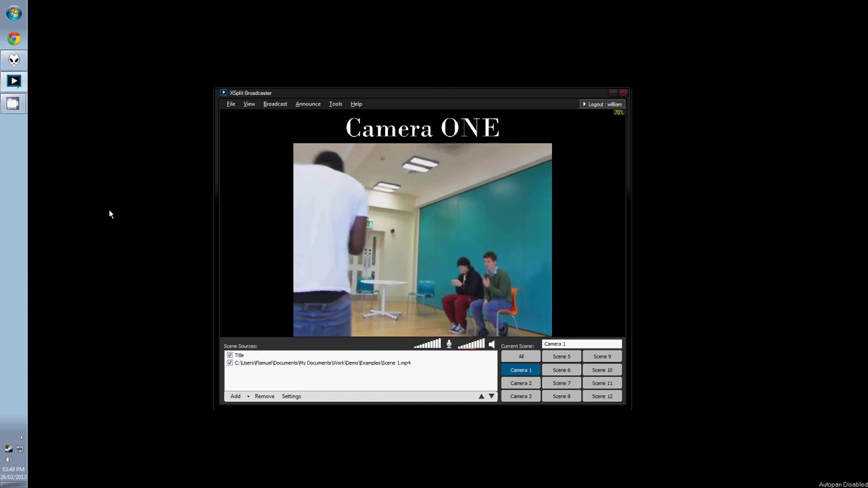
key("ctrl+3")
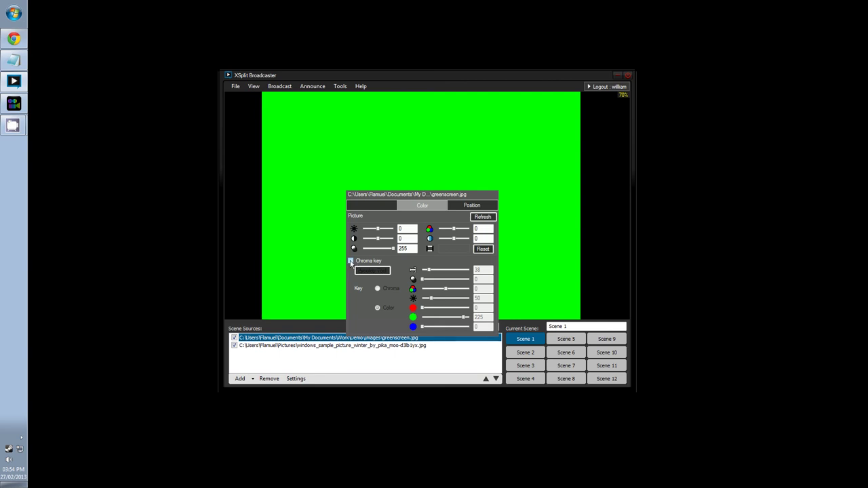
Enable Chroma key in greenscreen.jpg's Color settings to remove the green background.
left_click(350, 261)
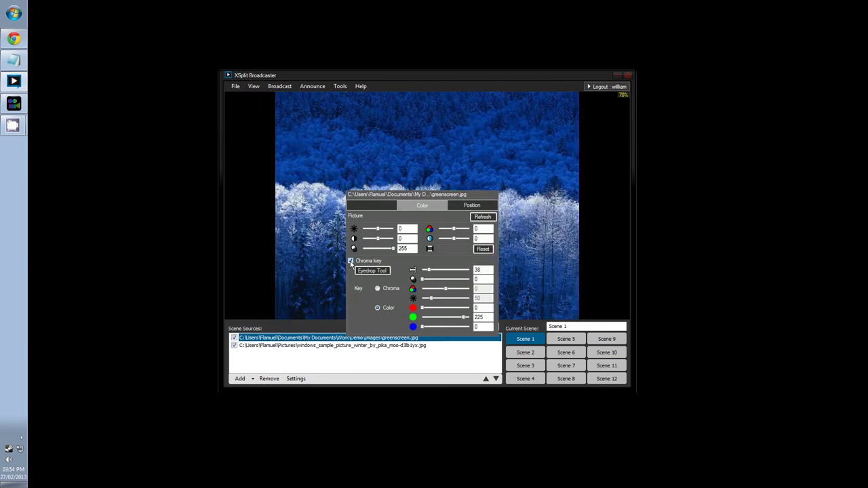